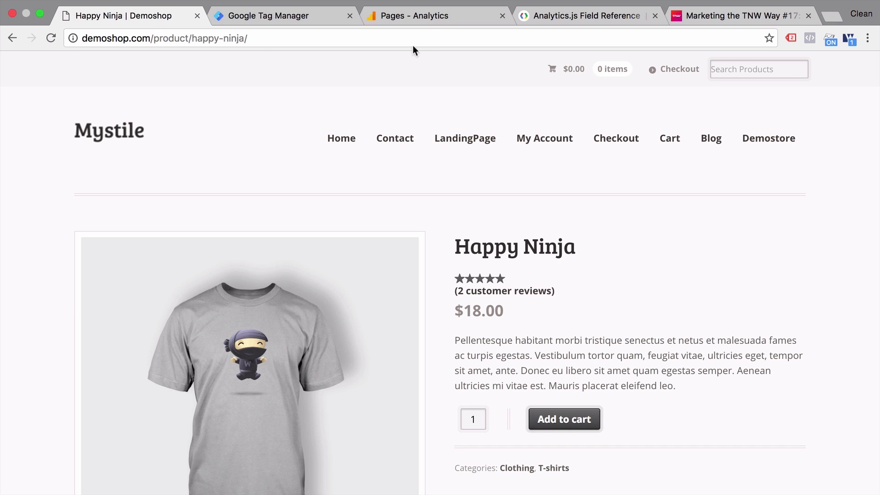
- Open the custom dimensions list in the Google Analytics property settings for demoshop.com and review the existing dimensions
{"action": "left_click", "coordinate": [467, 18]}
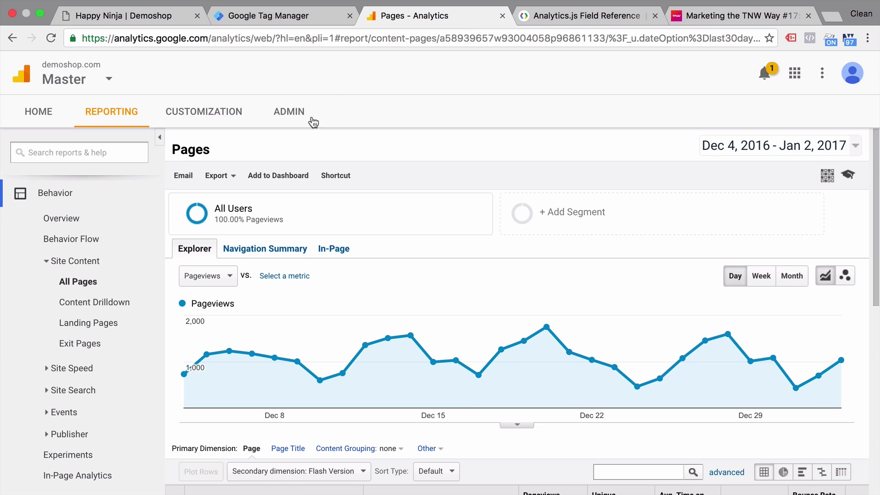
{"action": "left_click", "coordinate": [293, 113]}
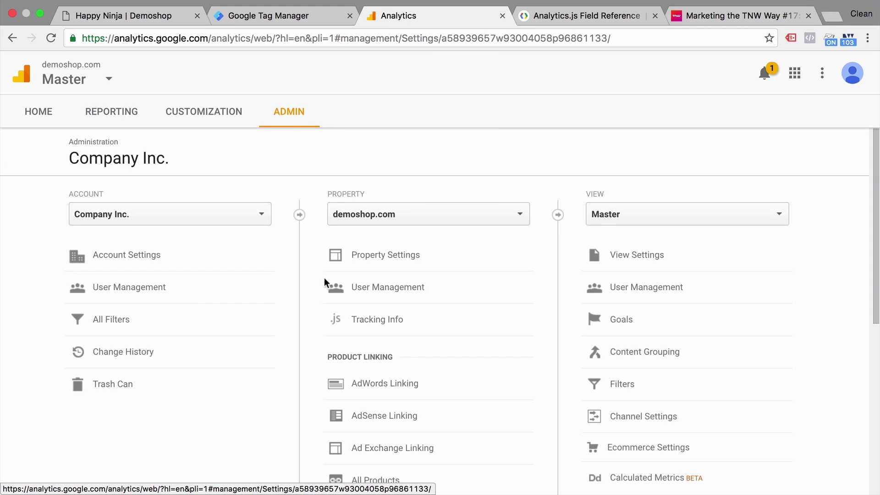
{"action": "scroll", "coordinate": [348, 366], "scroll_direction": "down", "scroll_amount": 5}
{"action": "left_click", "coordinate": [357, 413]}
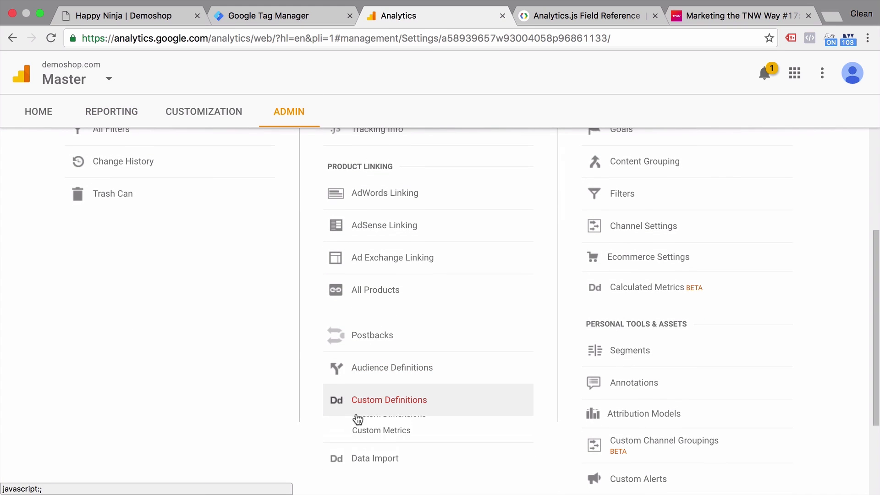
{"action": "scroll", "coordinate": [357, 418], "scroll_direction": "down", "scroll_amount": 1}
{"action": "left_click", "coordinate": [390, 384]}
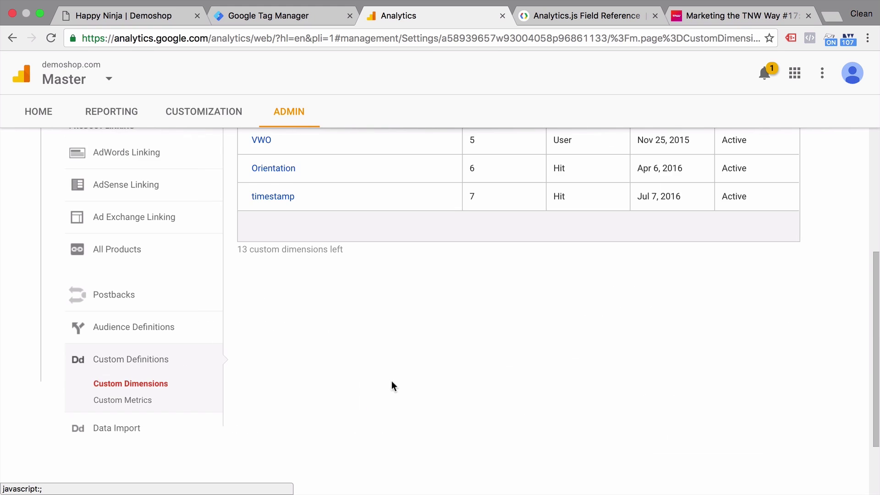
{"action": "scroll", "coordinate": [424, 359], "scroll_direction": "up", "scroll_amount": 5}
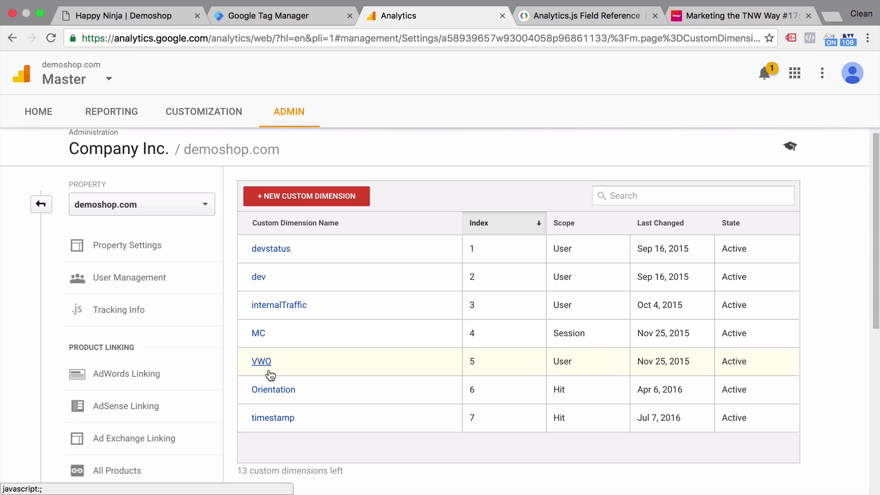
{"action": "scroll", "coordinate": [304, 333], "scroll_direction": "down", "scroll_amount": 2}
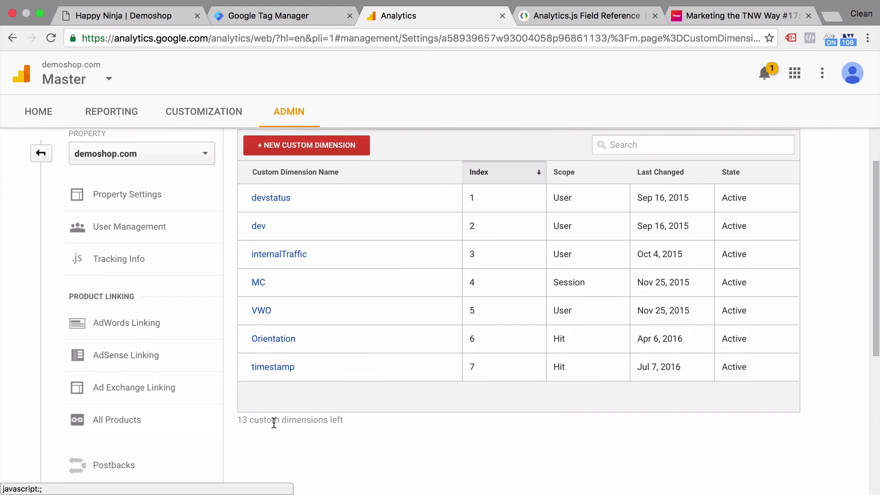
{"action": "scroll", "coordinate": [287, 419], "scroll_direction": "up", "scroll_amount": 1}
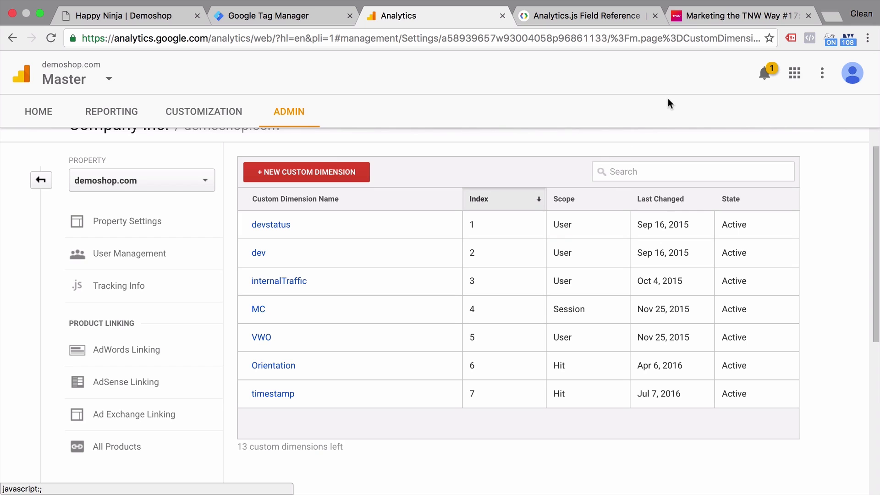
- Read the custom dimension examples in the TNW marketing article and return to the custom dimensions list in Google Analytics
{"action": "left_click", "coordinate": [706, 19]}
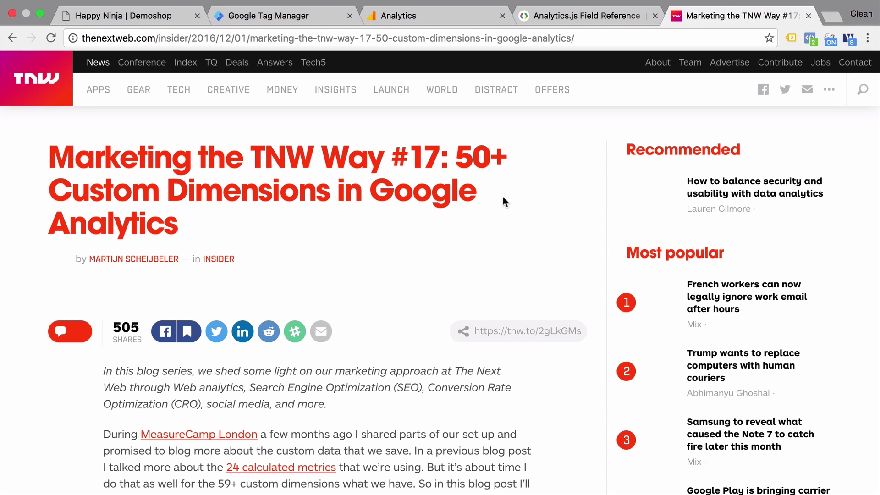
{"action": "scroll", "coordinate": [503, 197], "scroll_direction": "down", "scroll_amount": 20}
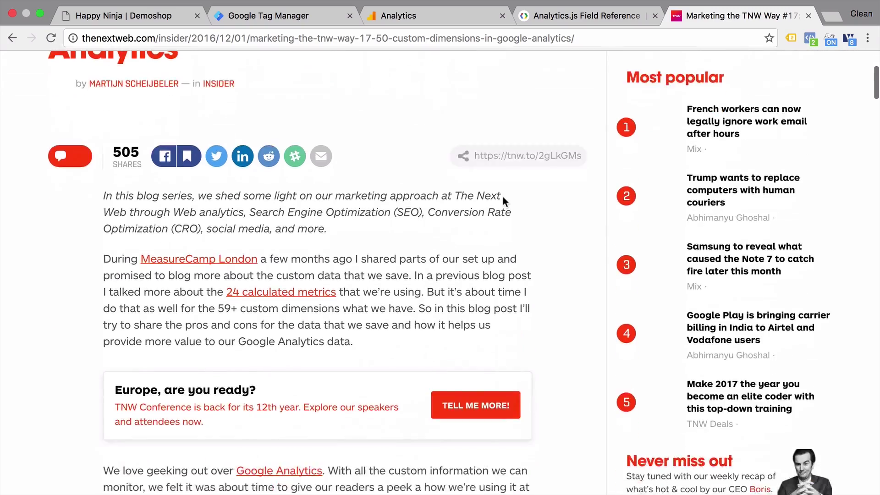
{"action": "scroll", "coordinate": [503, 198], "scroll_direction": "down", "scroll_amount": 6}
{"action": "scroll", "coordinate": [504, 197], "scroll_direction": "up", "scroll_amount": 3}
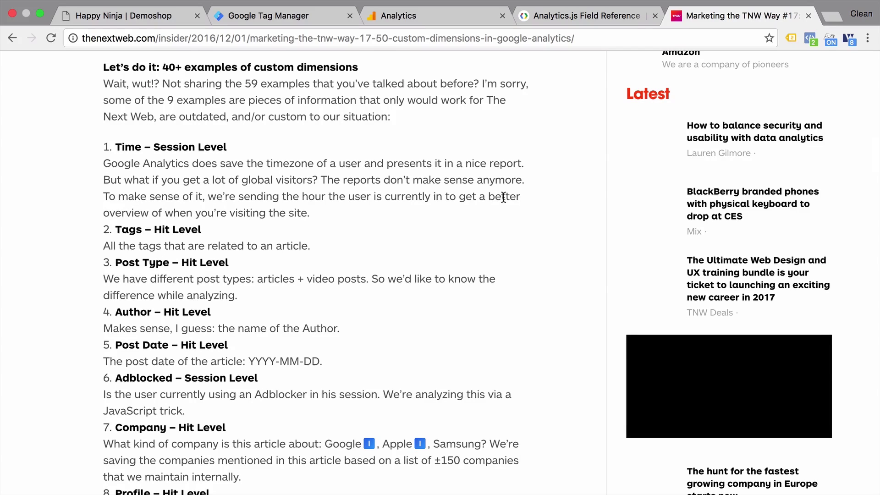
{"action": "scroll", "coordinate": [503, 198], "scroll_direction": "up", "scroll_amount": 1}
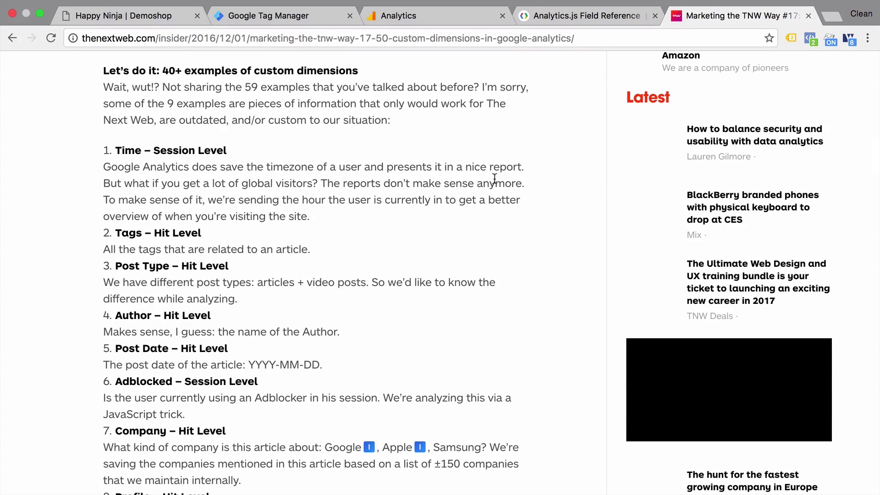
{"action": "left_click", "coordinate": [443, 18]}
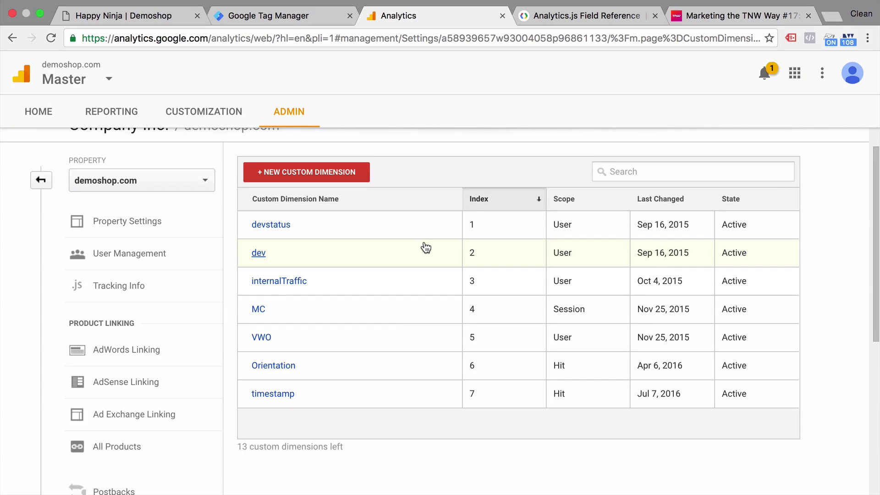
{"action": "scroll", "coordinate": [426, 247], "scroll_direction": "up", "scroll_amount": 2}
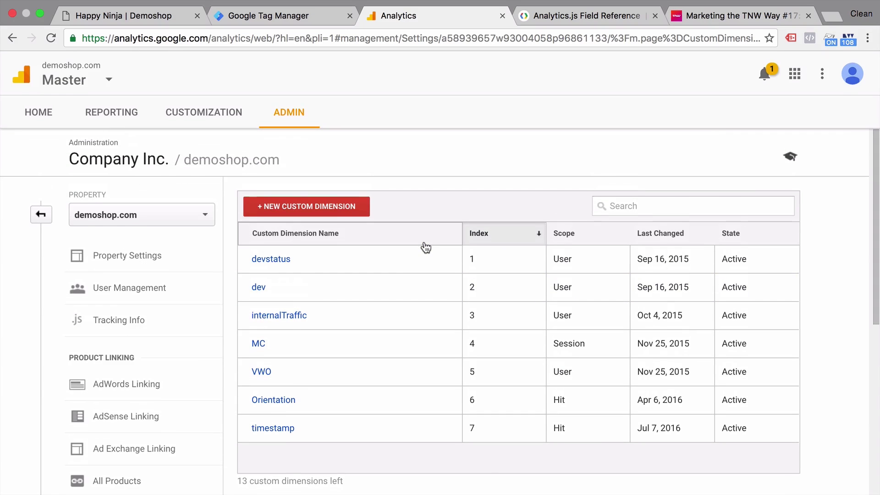
- Open the JavaScript console on the Demoshop Happy Ninja product page
{"action": "left_click", "coordinate": [155, 19]}
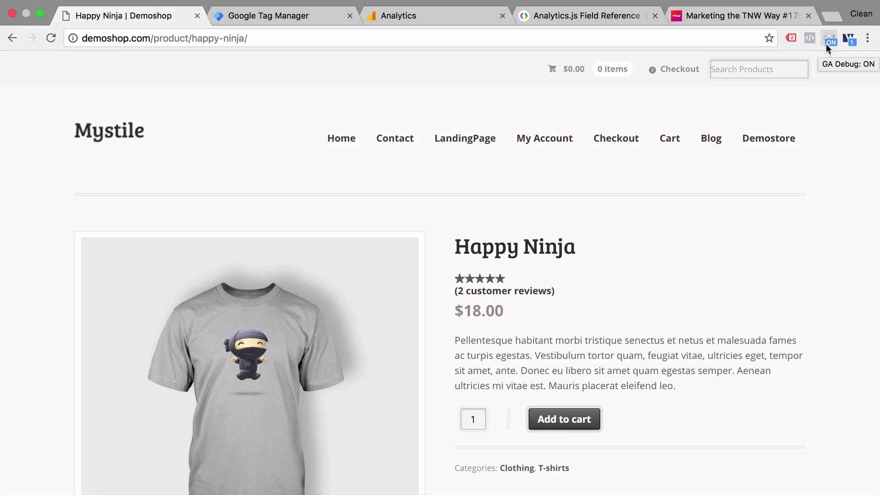
{"action": "mouse_move", "coordinate": [191, 5]}
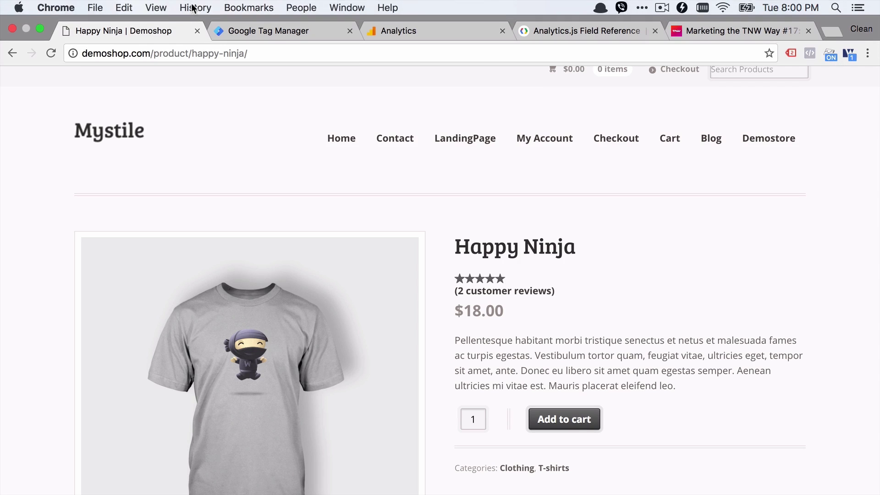
{"action": "left_click", "coordinate": [162, 8]}
{"action": "mouse_move", "coordinate": [229, 154]}
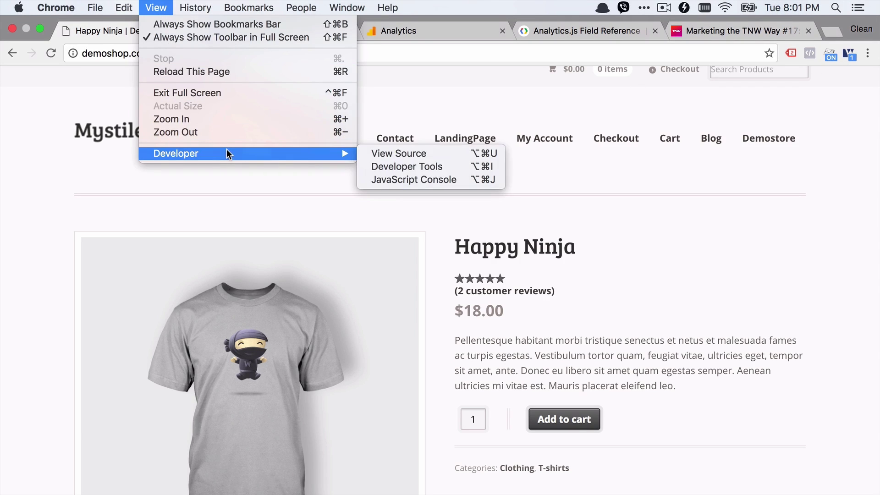
{"action": "left_click", "coordinate": [413, 180]}
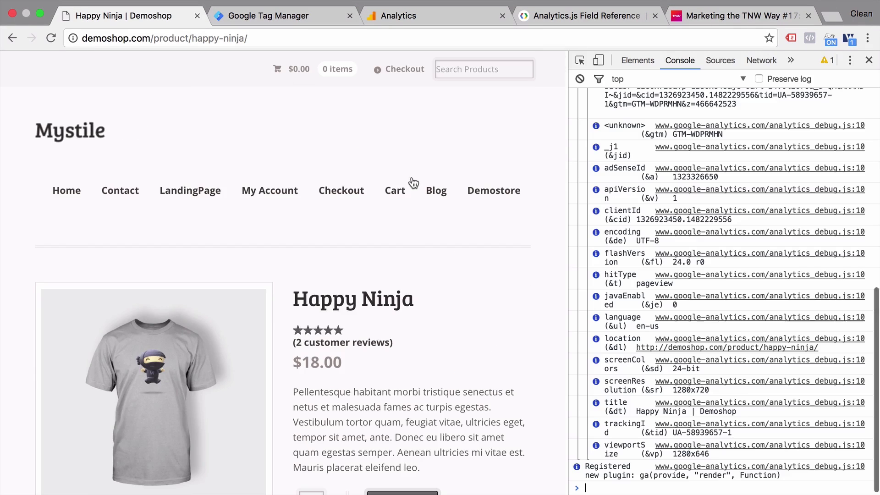
- Examine the Analytics debug output in the console, reload the product page and widen the developer tools pane
{"action": "scroll", "coordinate": [676, 315], "scroll_direction": "up", "scroll_amount": 3}
{"action": "scroll", "coordinate": [675, 316], "scroll_direction": "up", "scroll_amount": 6}
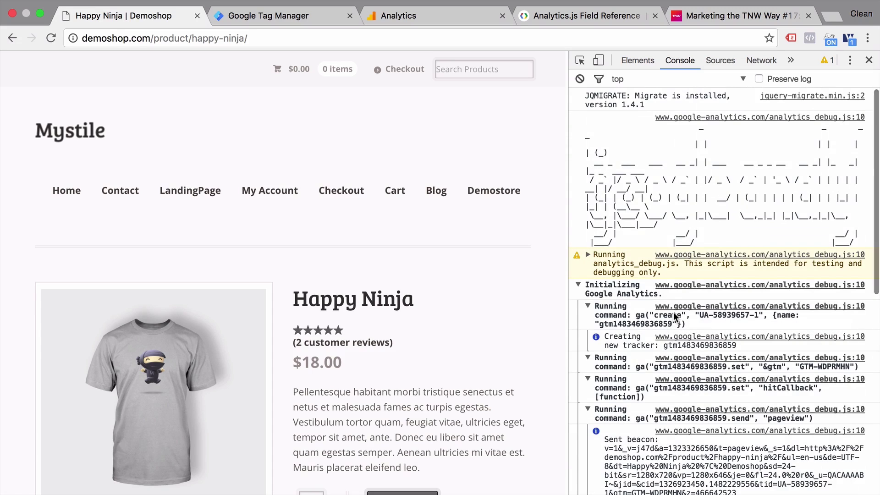
{"action": "scroll", "coordinate": [702, 228], "scroll_direction": "down", "scroll_amount": 3}
{"action": "scroll", "coordinate": [701, 367], "scroll_direction": "down", "scroll_amount": 10}
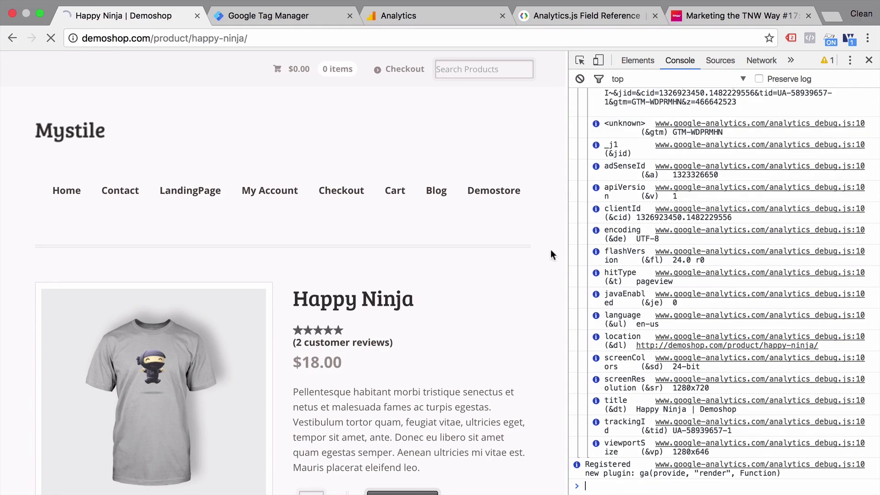
{"action": "key", "text": "super+r"}
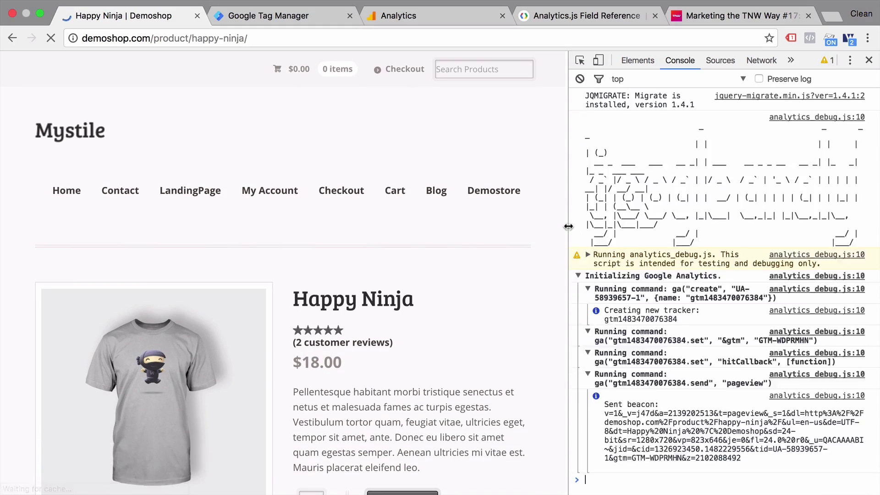
{"action": "left_click_drag", "start_coordinate": [569, 227], "coordinate": [479, 232]}
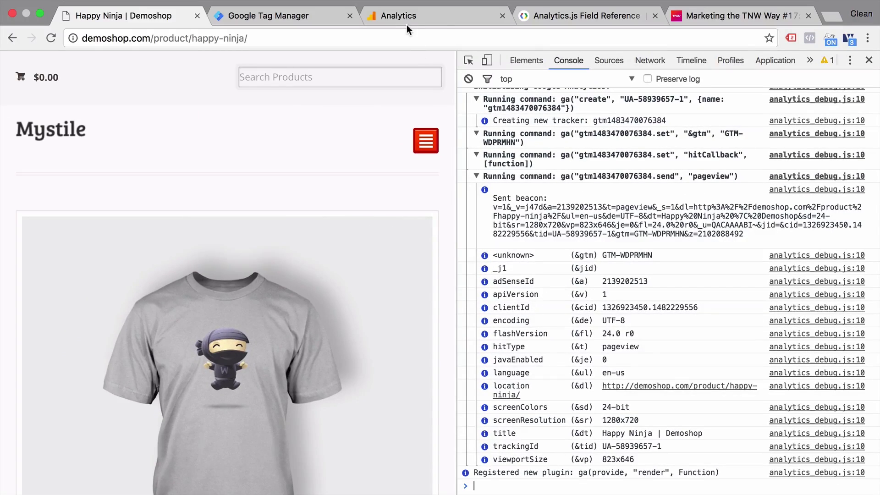
- Switch to Google Analytics and open the All Pages report under Behavior's site content
{"action": "left_click", "coordinate": [399, 18]}
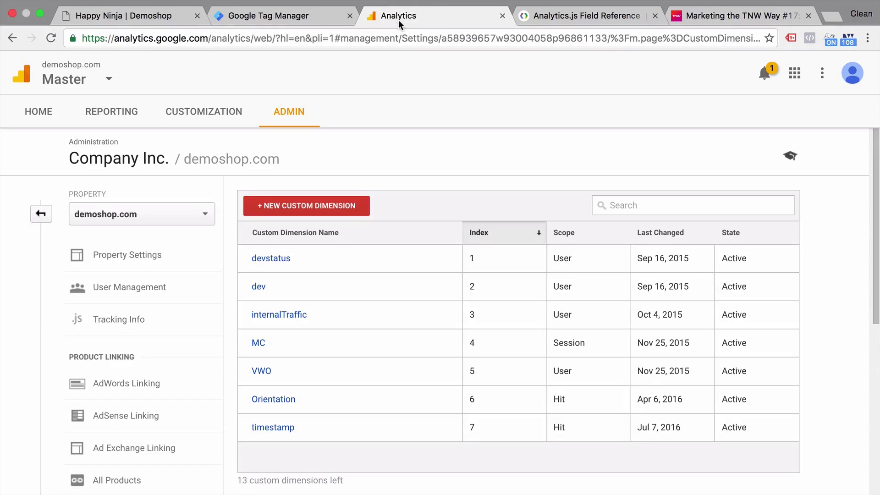
{"action": "left_click", "coordinate": [139, 115]}
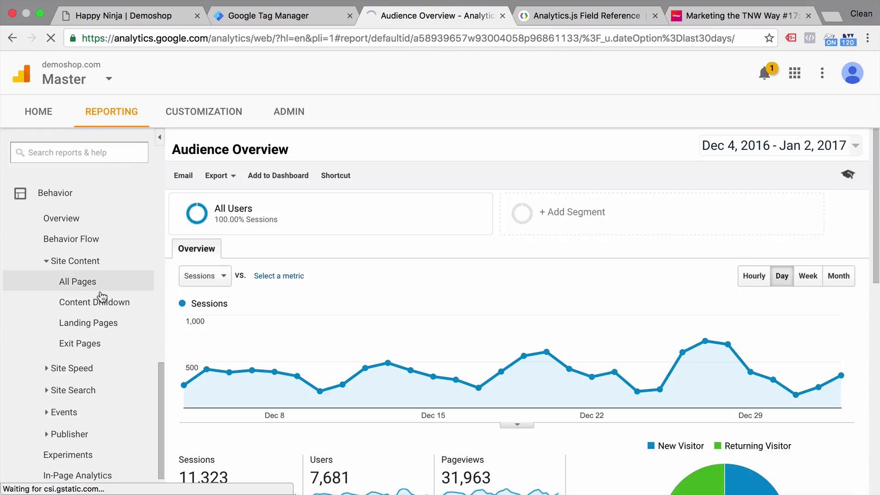
{"action": "left_click", "coordinate": [96, 283]}
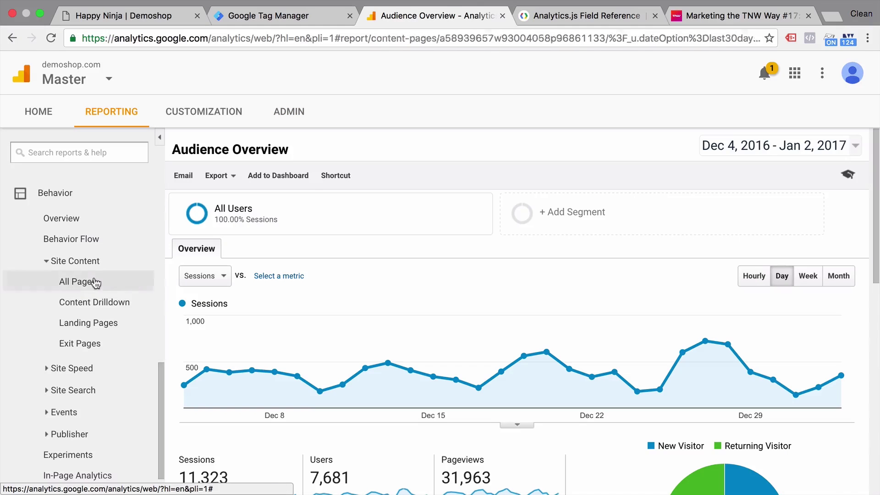
{"action": "scroll", "coordinate": [253, 289], "scroll_direction": "down", "scroll_amount": 8}
{"action": "scroll", "coordinate": [252, 290], "scroll_direction": "up", "scroll_amount": 5}
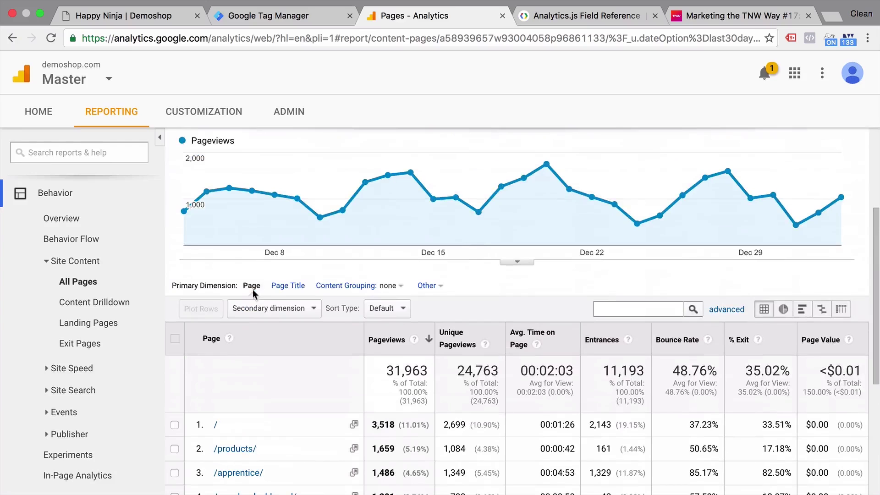
- Add Flash Version as the secondary dimension of the All Pages report and view its values per page
{"action": "left_click", "coordinate": [283, 315]}
{"action": "type", "text": "flash"}
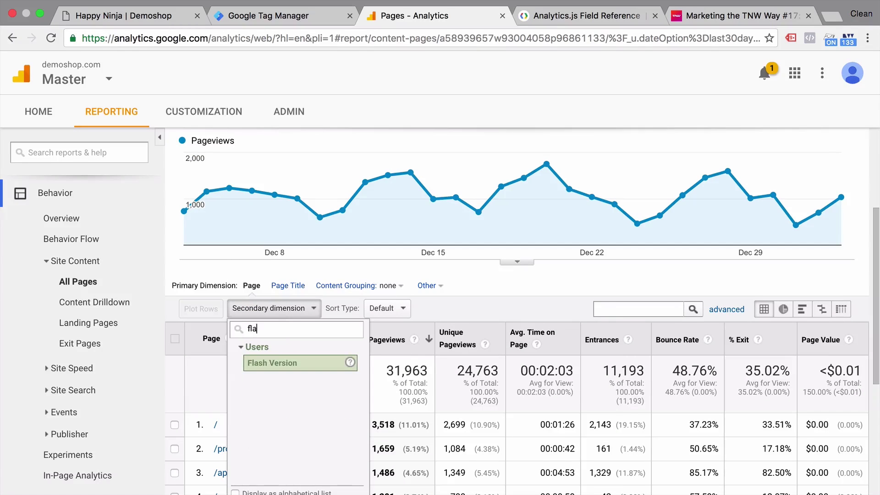
{"action": "left_click", "coordinate": [295, 364]}
{"action": "scroll", "coordinate": [296, 364], "scroll_direction": "down", "scroll_amount": 4}
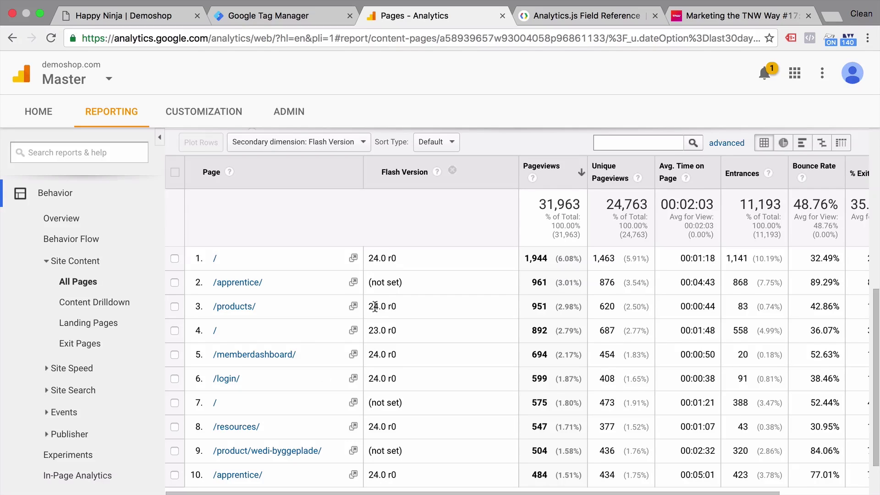
- Switch to the Analytics.js Field Reference, search the page for "flash" and read the Flash Version field's details
{"action": "left_click", "coordinate": [575, 18]}
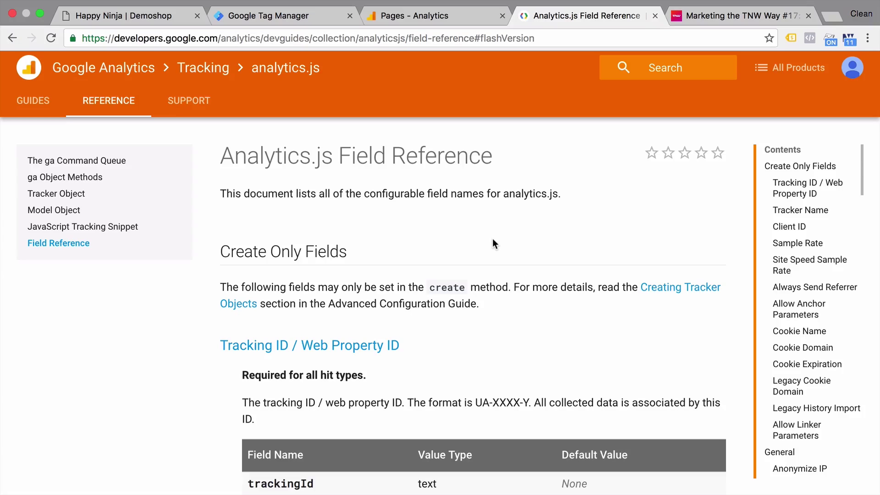
{"action": "scroll", "coordinate": [492, 239], "scroll_direction": "down", "scroll_amount": 5}
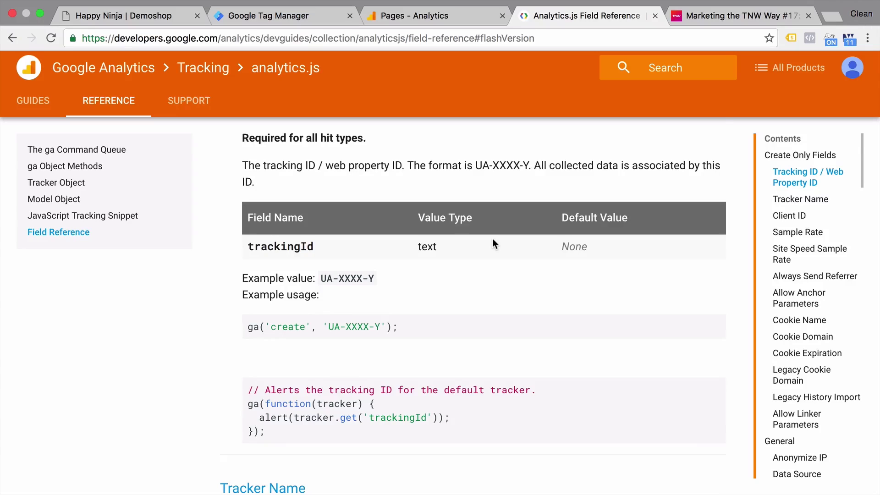
{"action": "scroll", "coordinate": [492, 241], "scroll_direction": "down", "scroll_amount": 5}
{"action": "scroll", "coordinate": [494, 243], "scroll_direction": "down", "scroll_amount": 3}
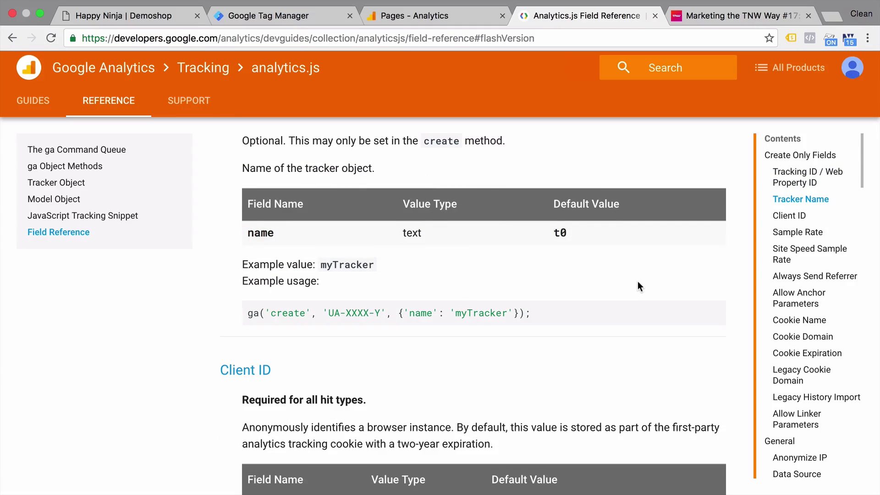
{"action": "key", "text": "super+f"}
{"action": "type", "text": "flash"}
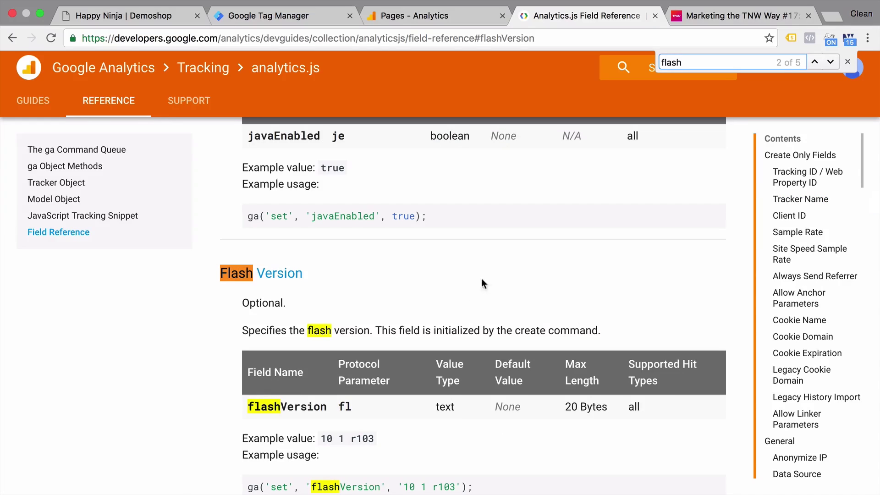
{"action": "scroll", "coordinate": [481, 278], "scroll_direction": "down", "scroll_amount": 2}
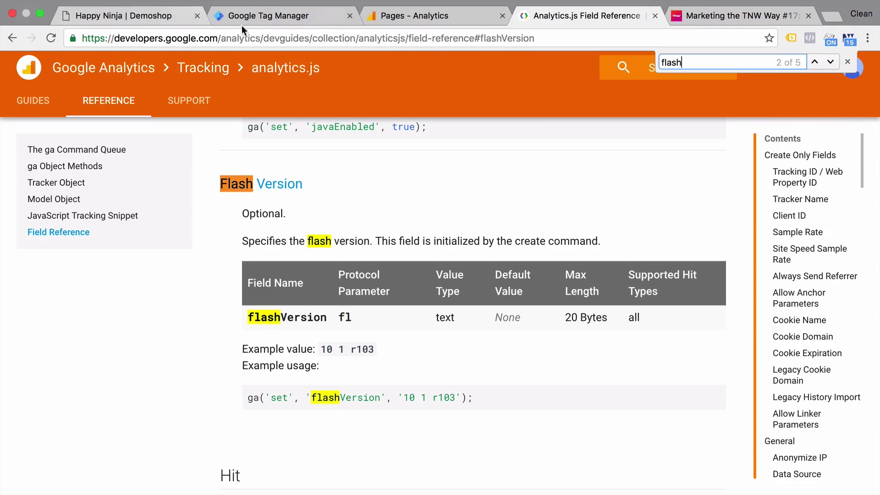
- Close the developer tools on the Happy Ninja product page and switch to the 99moreCD container in Google Tag Manager
{"action": "left_click", "coordinate": [268, 20]}
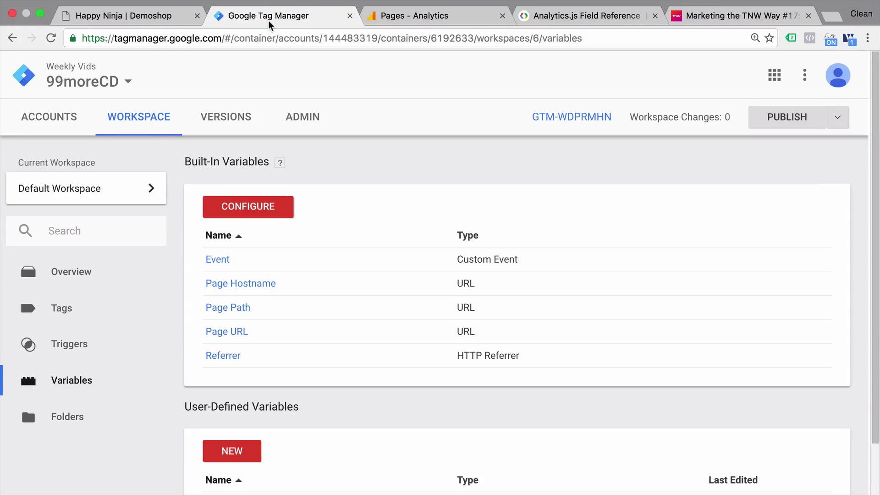
{"action": "left_click", "coordinate": [162, 21]}
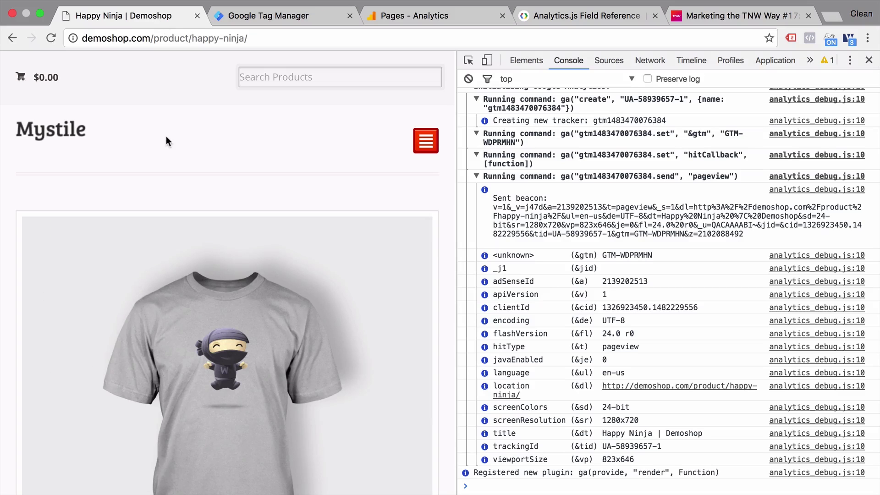
{"action": "left_click", "coordinate": [869, 61]}
{"action": "left_click", "coordinate": [302, 21]}
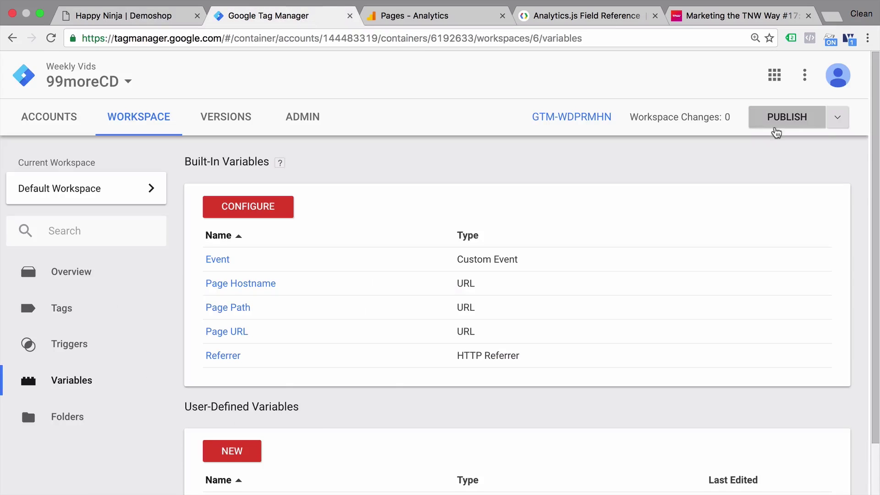
- Start preview mode for the container, reload the Happy Ninja product page and inspect its data layer in the enlarged debug console
{"action": "left_click", "coordinate": [837, 118]}
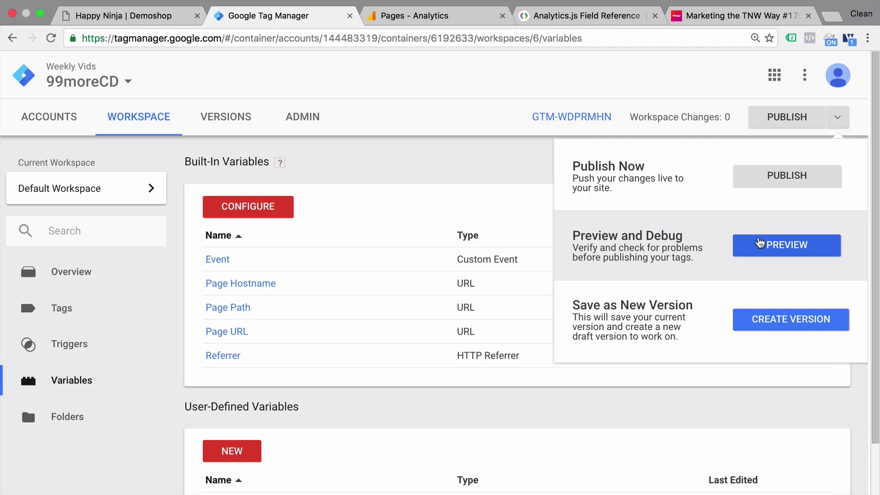
{"action": "left_click", "coordinate": [760, 245]}
{"action": "left_click", "coordinate": [124, 15]}
{"action": "left_click", "coordinate": [51, 39]}
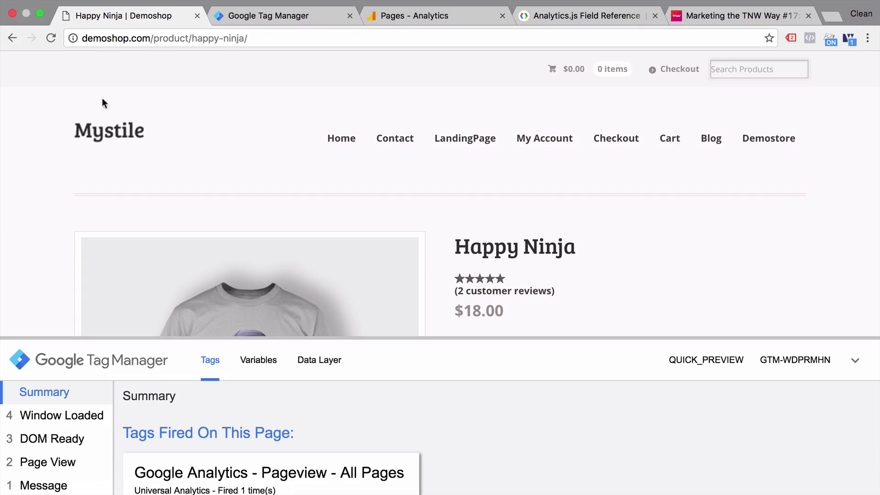
{"action": "left_click", "coordinate": [314, 360]}
{"action": "left_click_drag", "start_coordinate": [315, 337], "coordinate": [313, 87]}
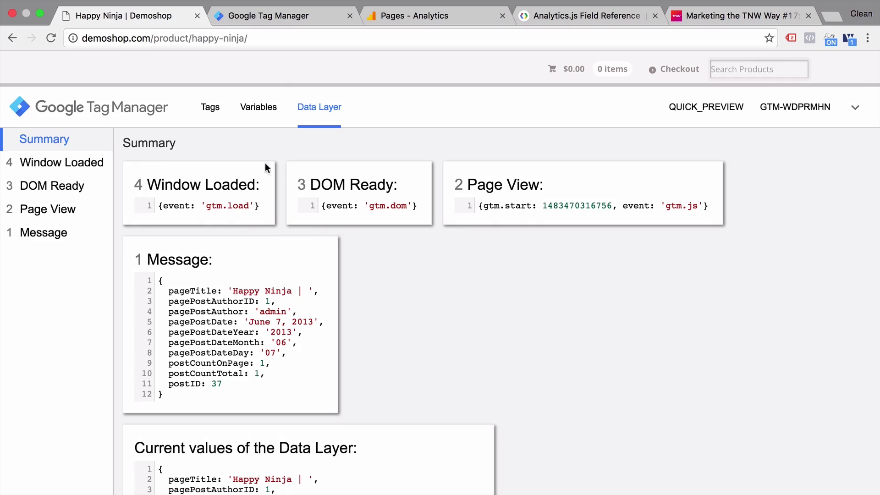
- In Google Tag Manager, create a user-defined variable named "dlv - pagePostDate" with the Data Layer Variable type
{"action": "left_click", "coordinate": [273, 20]}
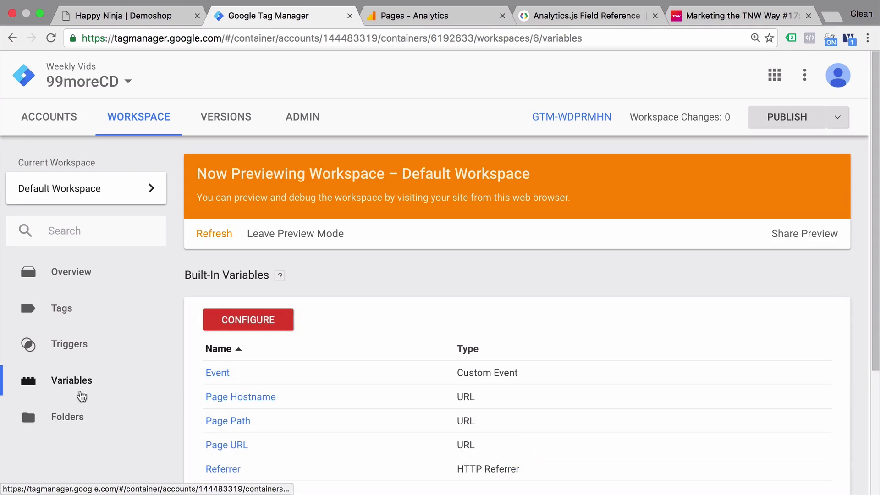
{"action": "left_click", "coordinate": [88, 385]}
{"action": "scroll", "coordinate": [228, 394], "scroll_direction": "down", "scroll_amount": 4}
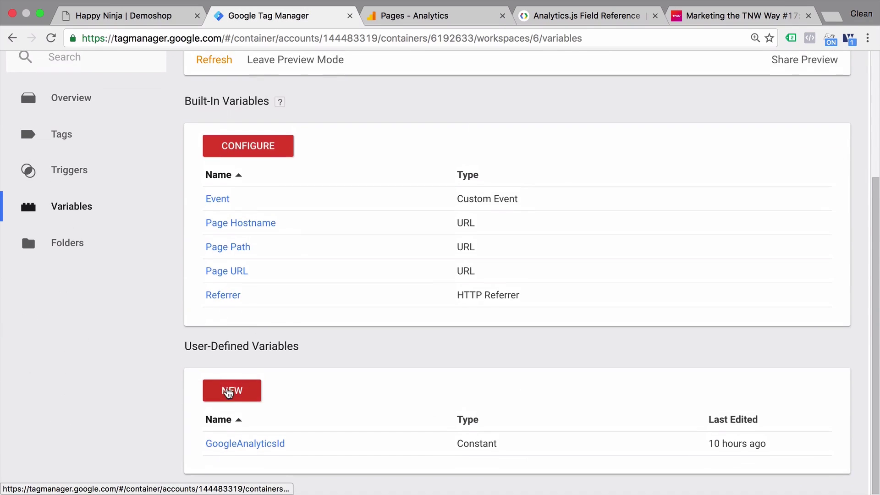
{"action": "left_click", "coordinate": [243, 397]}
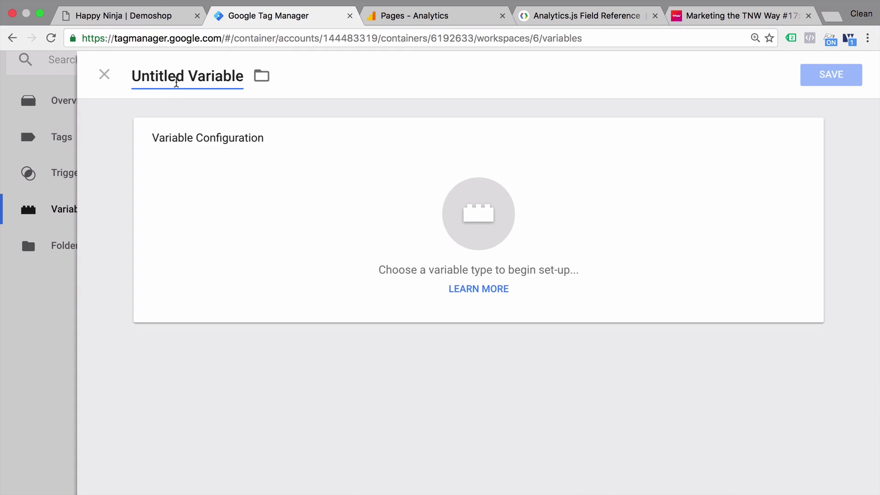
{"action": "left_click", "coordinate": [176, 82]}
{"action": "type", "text": "dlv"}
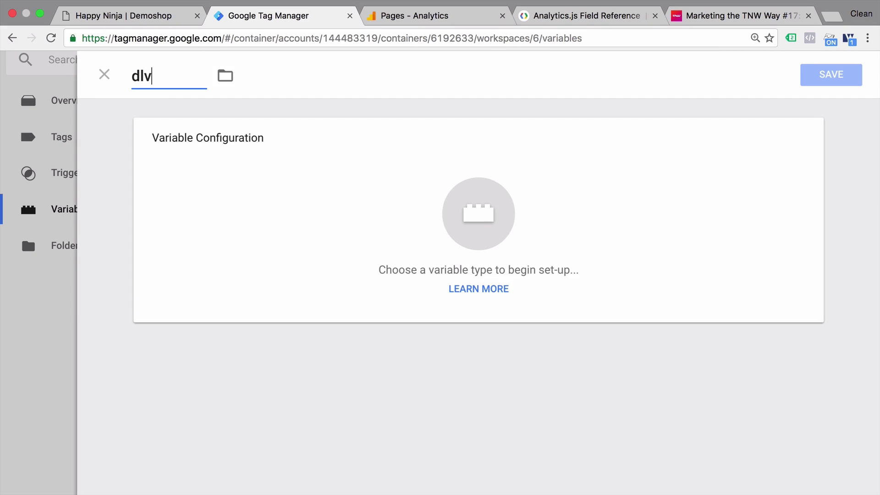
{"action": "type", "text": " - pagePostDate"}
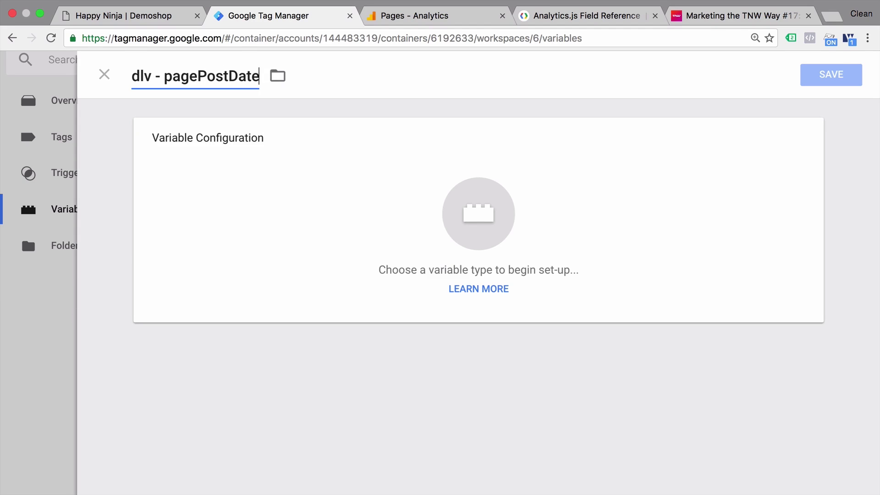
{"action": "left_click", "coordinate": [408, 171]}
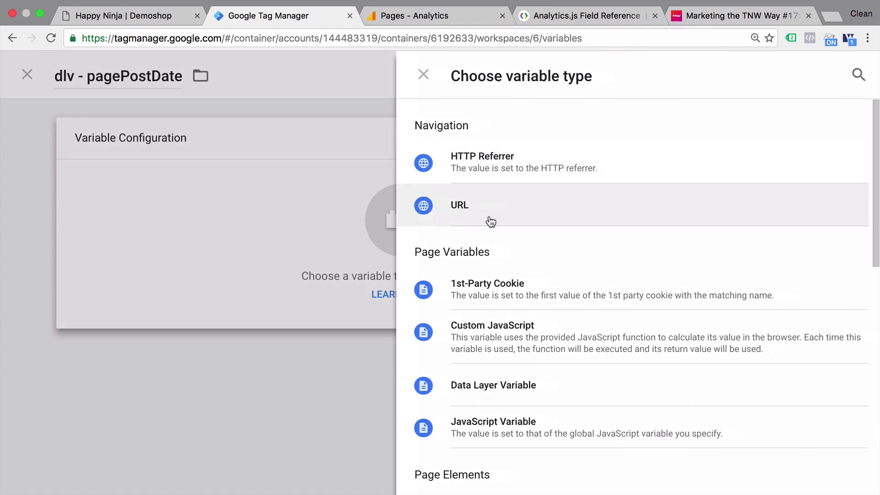
{"action": "left_click", "coordinate": [512, 395]}
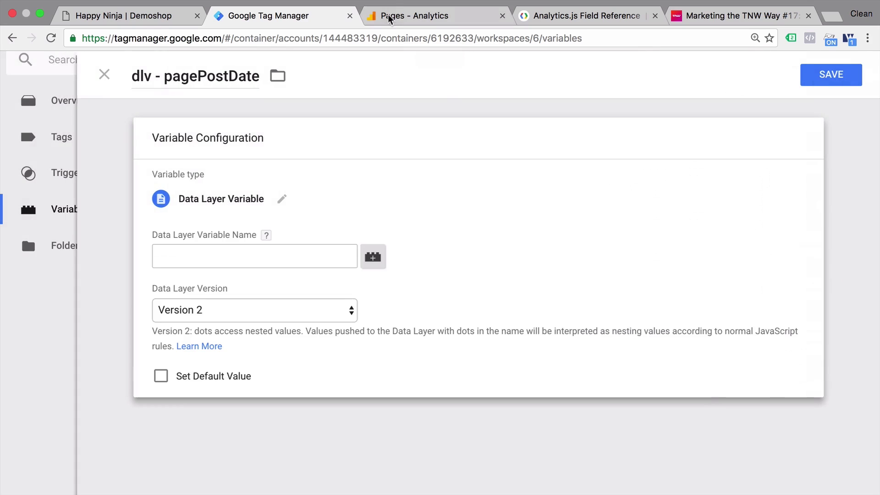
- Copy the pagePostDate key from the Happy Ninja page's data layer as the Data Layer Variable Name and save the variable
{"action": "left_click", "coordinate": [161, 17]}
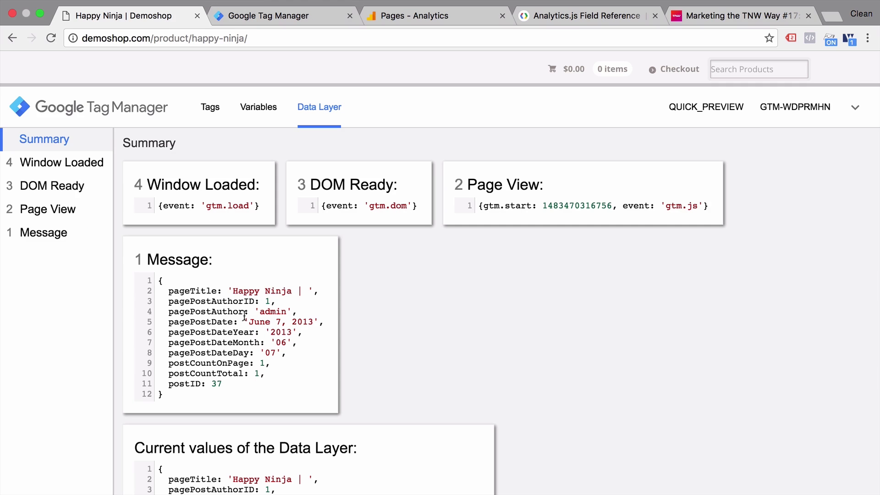
{"action": "double_click", "coordinate": [170, 322]}
{"action": "key", "text": "super+c"}
{"action": "left_click", "coordinate": [298, 15]}
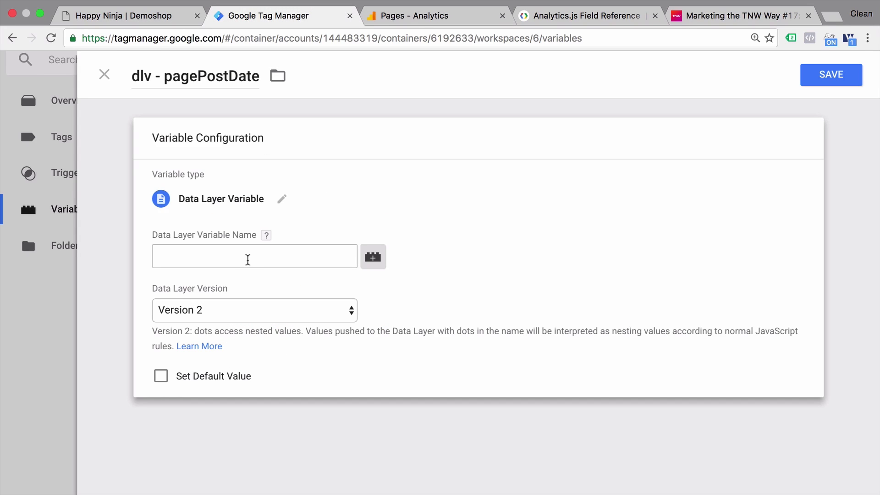
{"action": "left_click", "coordinate": [248, 260]}
{"action": "key", "text": "super+v"}
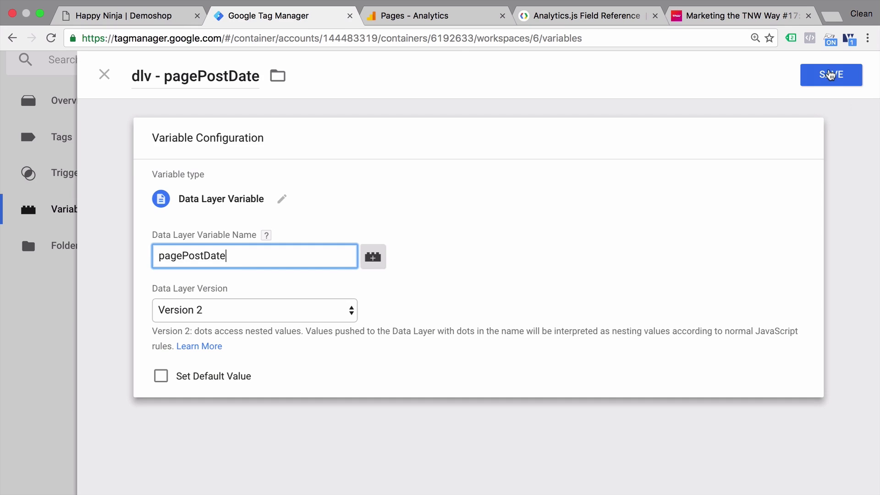
{"action": "left_click", "coordinate": [829, 74]}
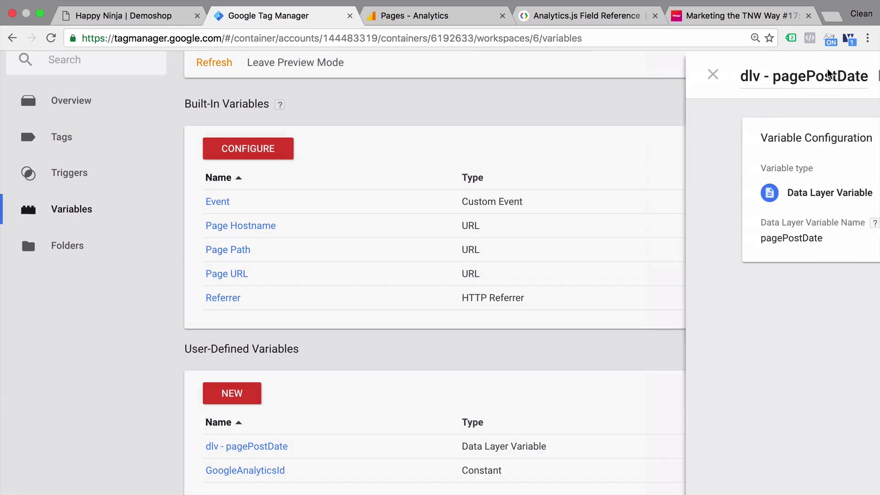
- Refresh the workspace preview, reload the Happy Ninja page and check the Page View event's variable values and fired tags
{"action": "scroll", "coordinate": [752, 124], "scroll_direction": "up", "scroll_amount": 4}
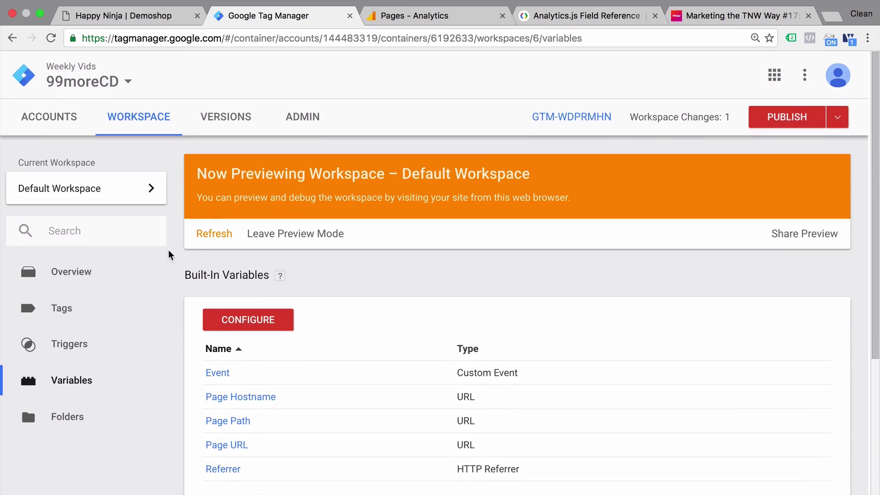
{"action": "left_click", "coordinate": [216, 242]}
{"action": "left_click", "coordinate": [146, 17]}
{"action": "left_click", "coordinate": [51, 38]}
{"action": "left_click", "coordinate": [271, 364]}
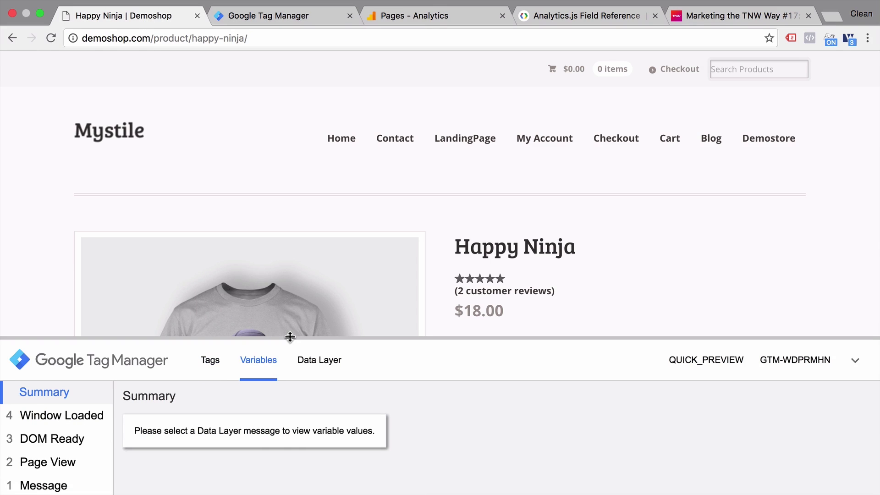
{"action": "left_click_drag", "start_coordinate": [290, 337], "coordinate": [321, 80]}
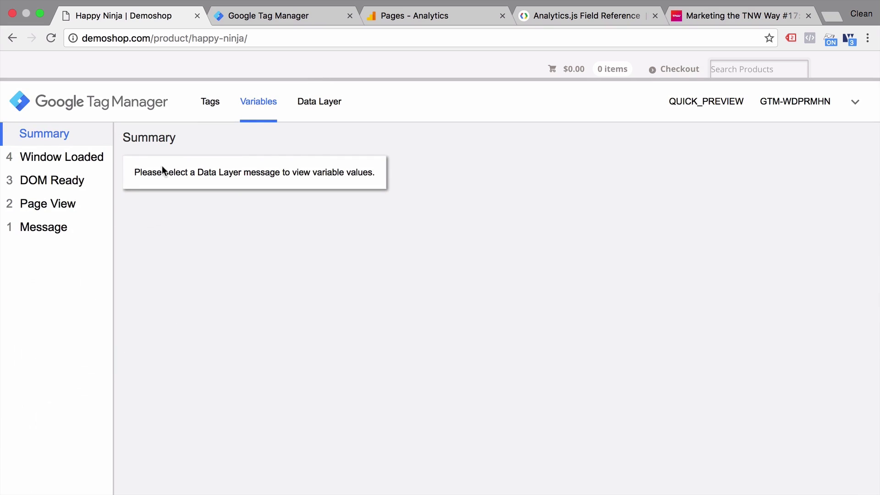
{"action": "left_click", "coordinate": [60, 208]}
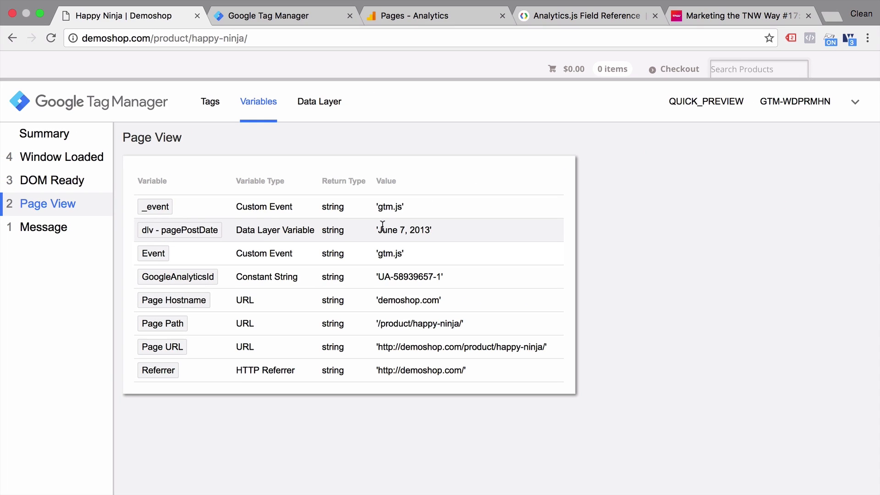
{"action": "left_click", "coordinate": [210, 109]}
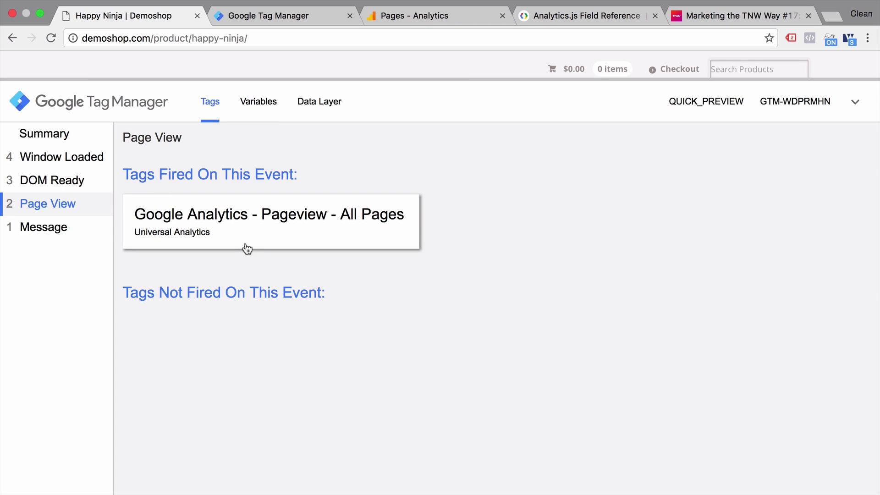
- Back in Google Tag Manager, open the "Google Analytics - Pageview - All Pages" tag's configuration for editing and expand More Settings
{"action": "left_click", "coordinate": [301, 16]}
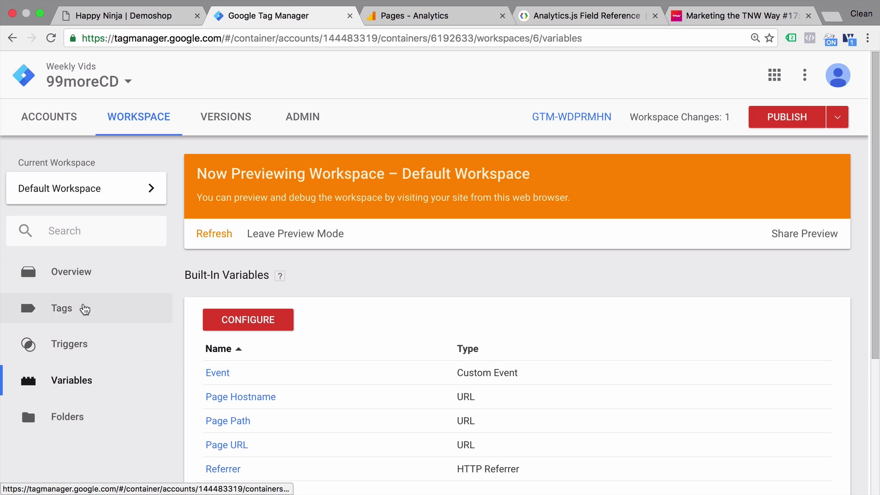
{"action": "left_click", "coordinate": [93, 307]}
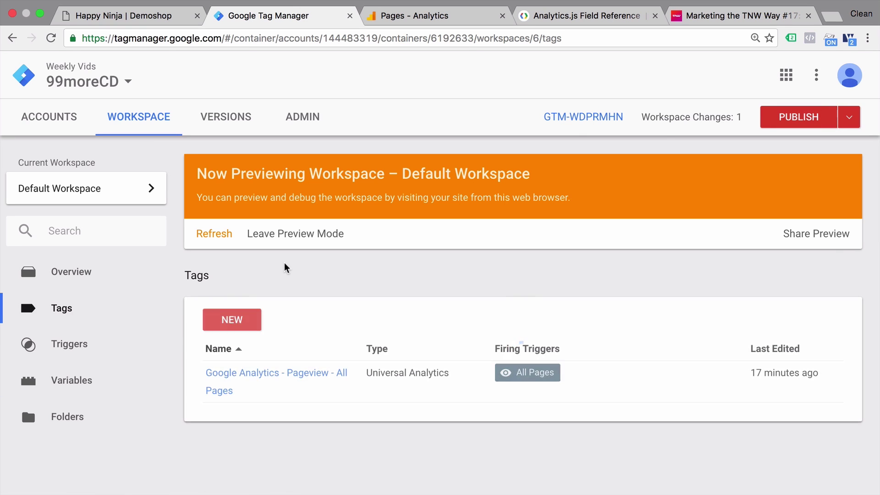
{"action": "left_click", "coordinate": [271, 375]}
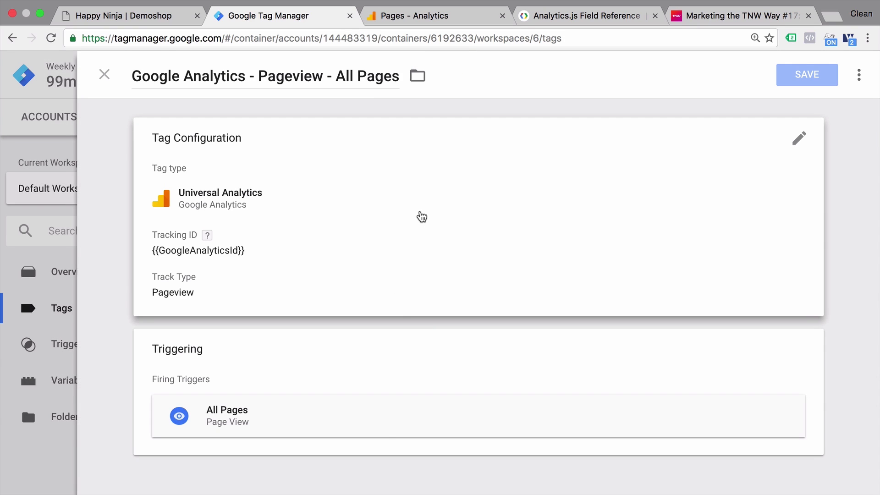
{"action": "left_click", "coordinate": [421, 216]}
{"action": "scroll", "coordinate": [421, 215], "scroll_direction": "down", "scroll_amount": 3}
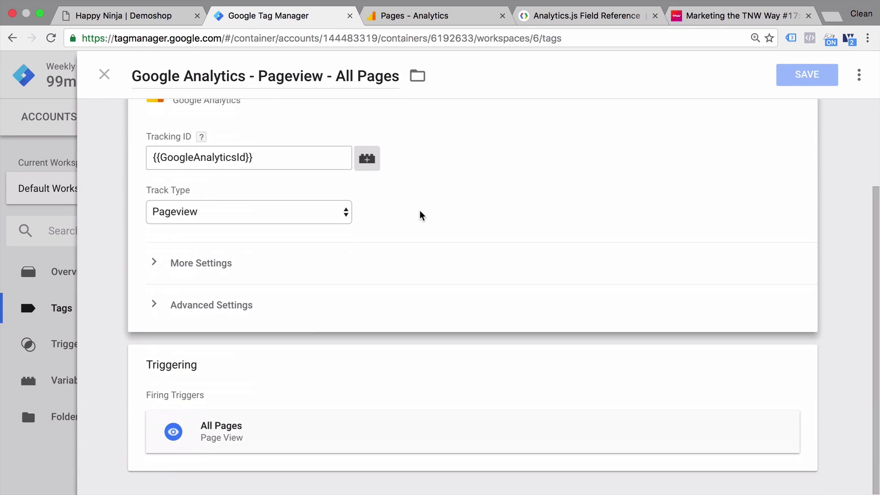
{"action": "left_click", "coordinate": [411, 272]}
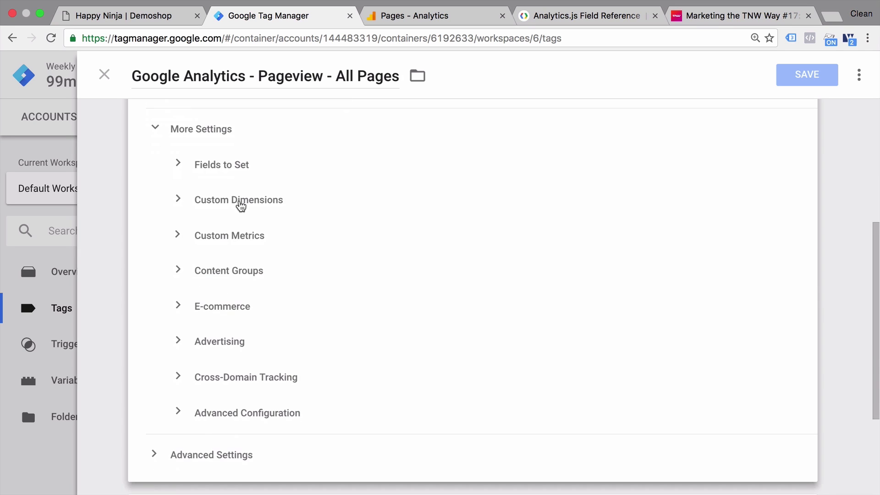
{"action": "left_click", "coordinate": [240, 201]}
{"action": "left_click", "coordinate": [233, 244]}
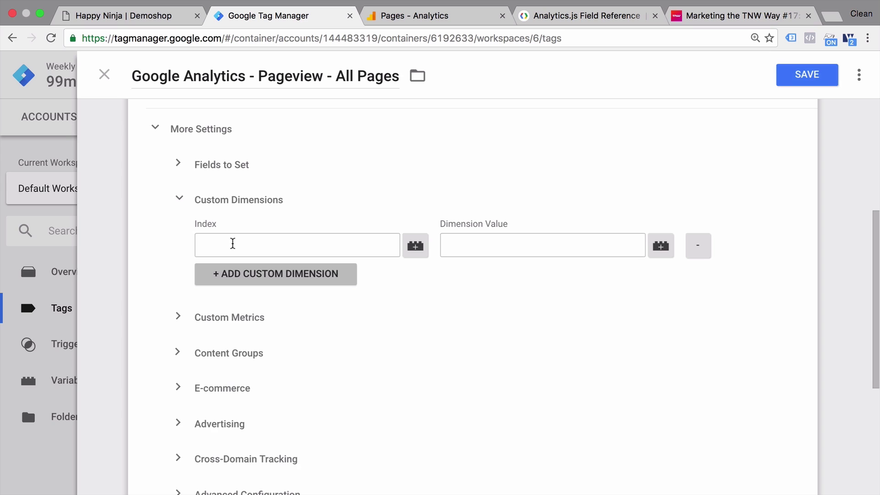
{"action": "left_click", "coordinate": [233, 243]}
{"action": "left_click", "coordinate": [484, 238]}
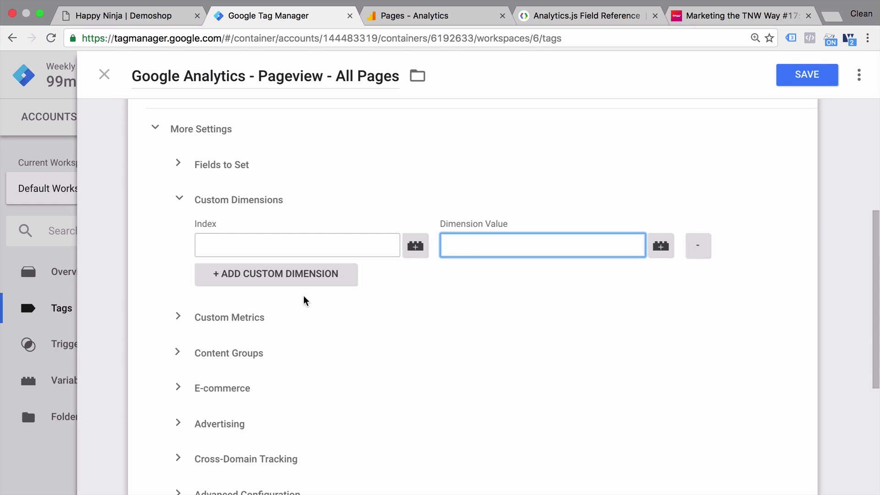
{"action": "left_click", "coordinate": [696, 258]}
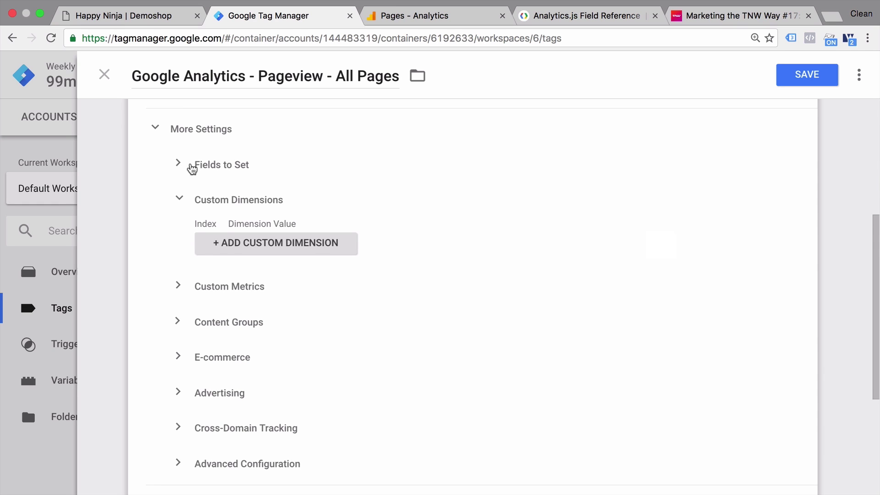
- Add a field to set named flashVersion to the tag, with the {{dlv - pagePostDate}} variable as its value
{"action": "left_click", "coordinate": [179, 166]}
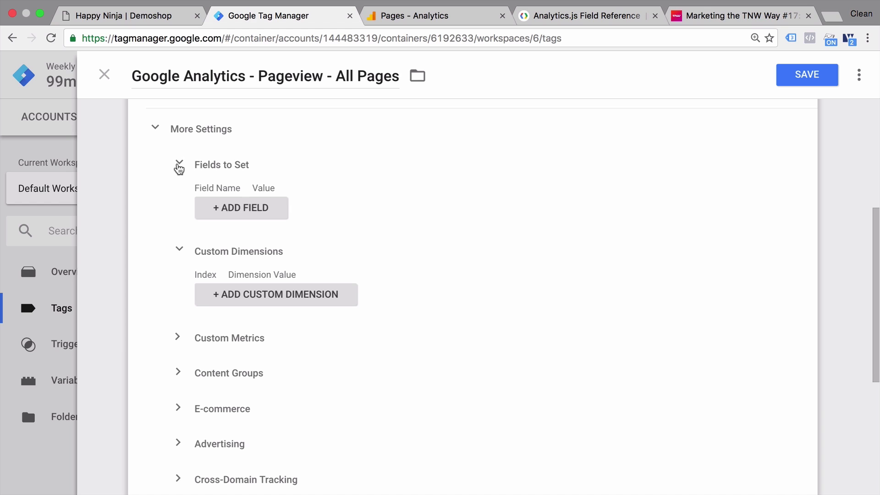
{"action": "left_click", "coordinate": [242, 208]}
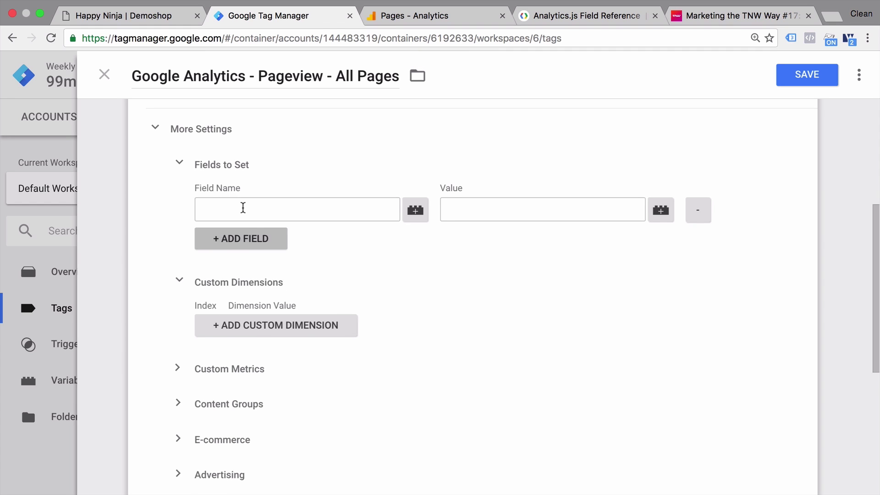
{"action": "left_click", "coordinate": [243, 208]}
{"action": "scroll", "coordinate": [271, 274], "scroll_direction": "down", "scroll_amount": 8}
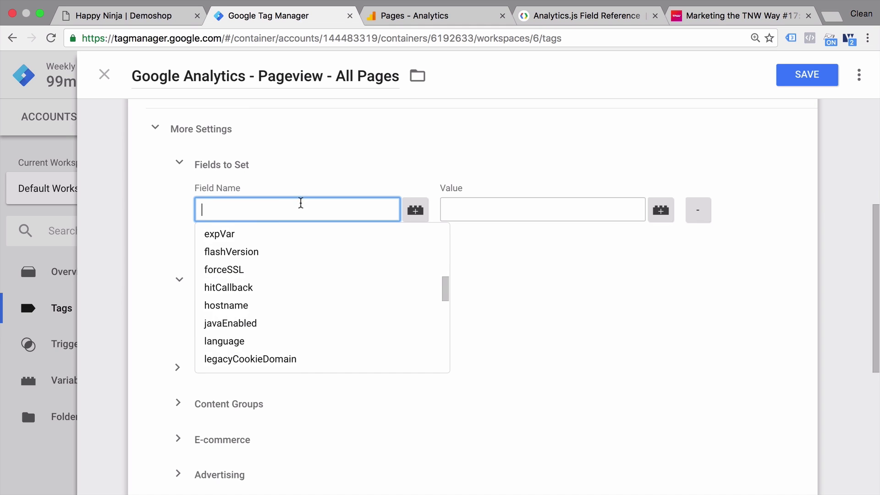
{"action": "type", "text": "fl"}
{"action": "left_click", "coordinate": [276, 242]}
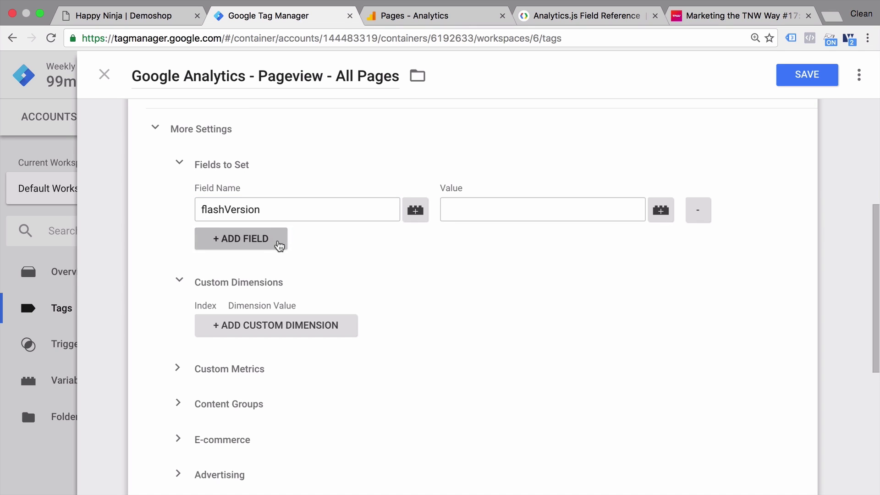
{"action": "left_click", "coordinate": [526, 210]}
{"action": "left_click", "coordinate": [670, 214]}
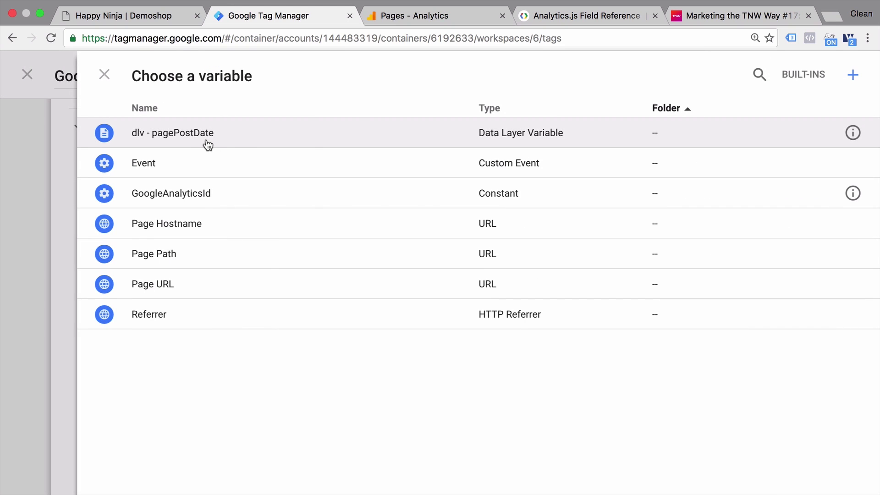
{"action": "left_click", "coordinate": [207, 142]}
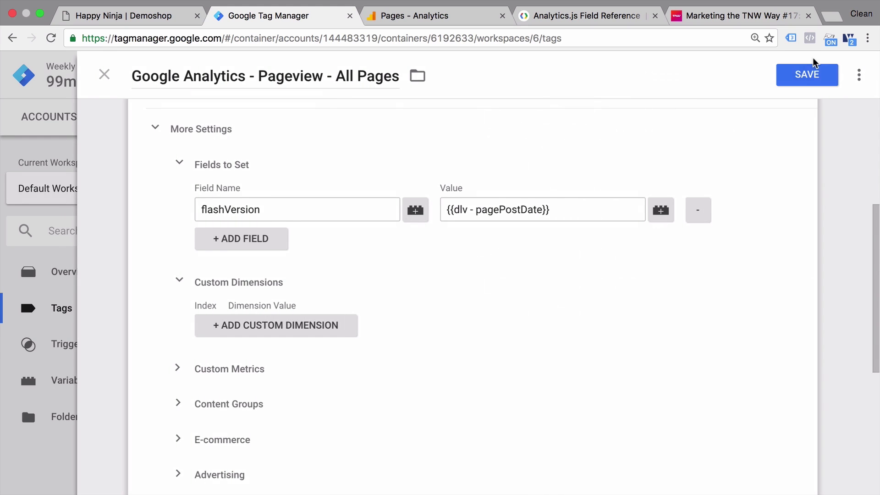
- Save the pageview tag and refresh the workspace preview
{"action": "left_click", "coordinate": [797, 79]}
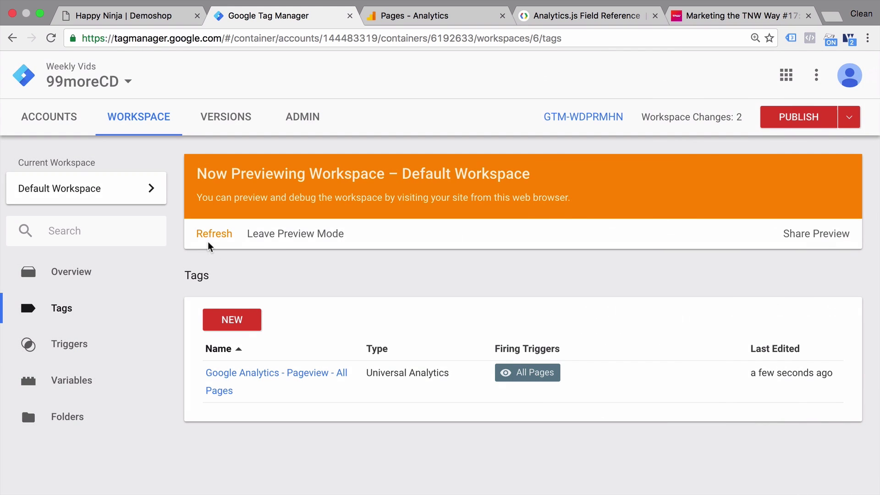
{"action": "left_click", "coordinate": [213, 233]}
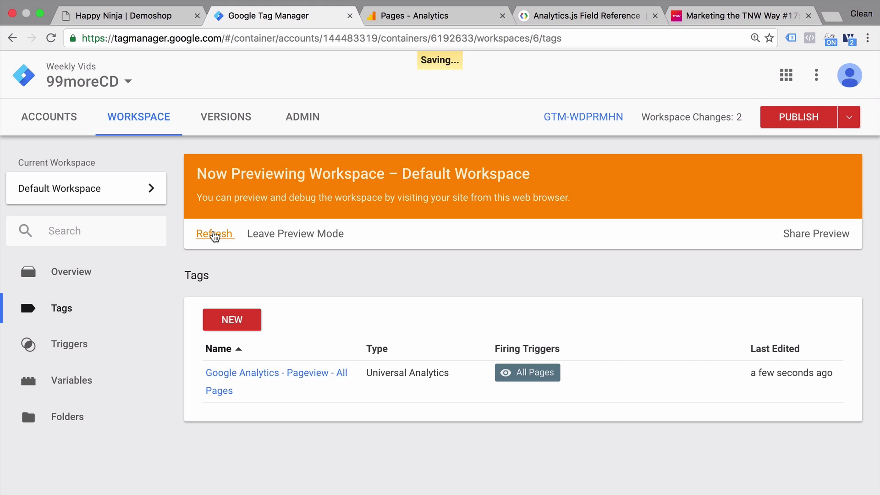
- Reload the Happy Ninja page in preview mode and inspect the full properties of the fired pageview tag, including its Fields to Set
{"action": "left_click", "coordinate": [154, 18]}
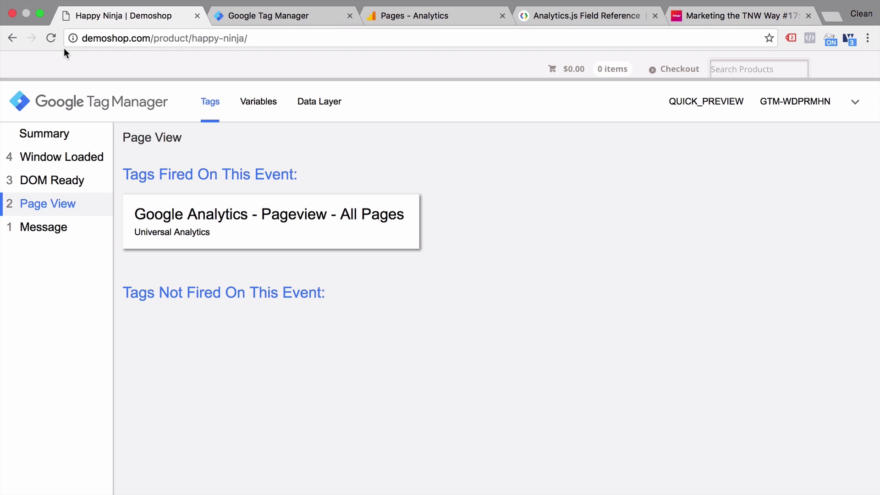
{"action": "left_click", "coordinate": [53, 41]}
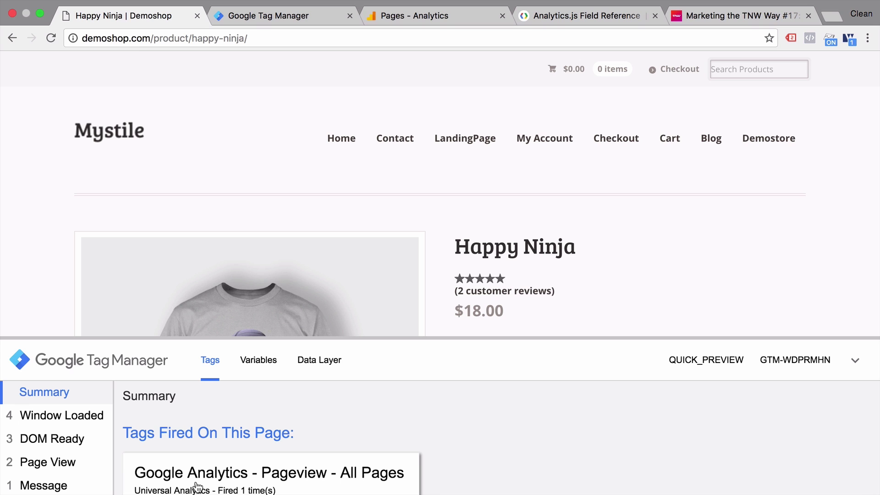
{"action": "left_click", "coordinate": [197, 487]}
{"action": "scroll", "coordinate": [261, 422], "scroll_direction": "down", "scroll_amount": 2}
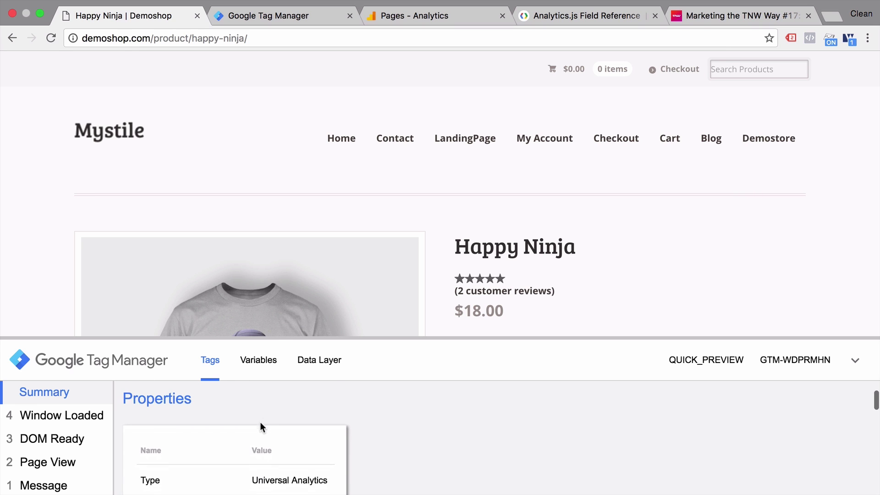
{"action": "left_click_drag", "start_coordinate": [271, 338], "coordinate": [291, 38]}
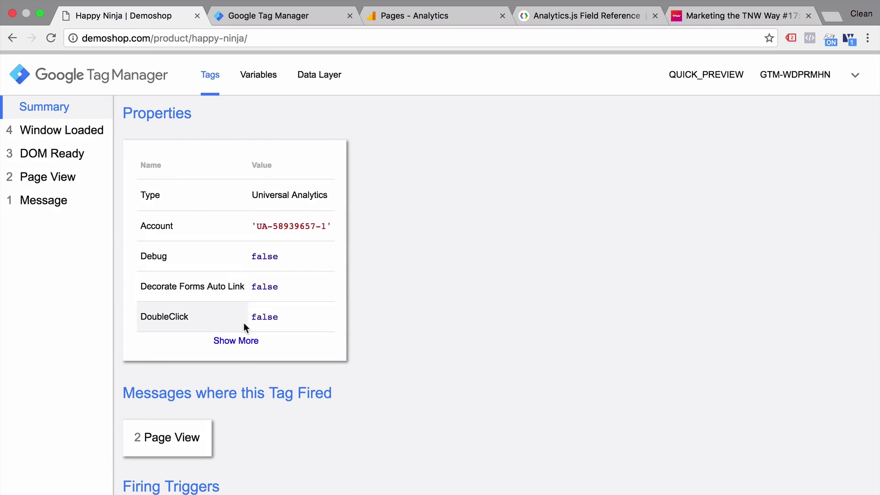
{"action": "left_click", "coordinate": [240, 339]}
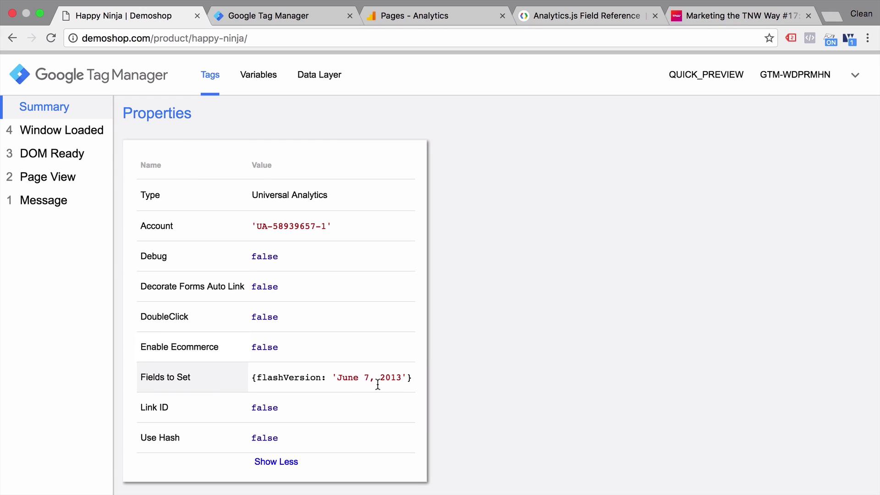
- Shrink the debug pane and check the flashVersion value sent with the pageview hit in the browser's JavaScript console
{"action": "left_click_drag", "start_coordinate": [291, 53], "coordinate": [237, 428]}
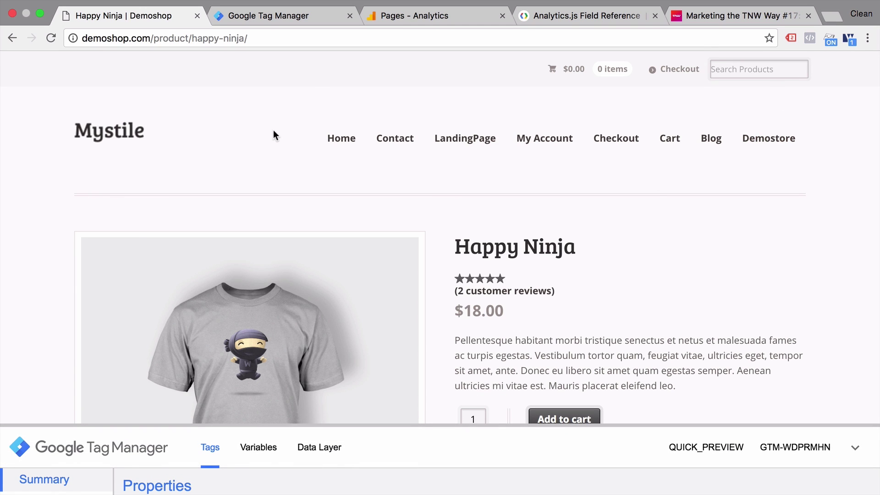
{"action": "key", "text": "super+alt+j"}
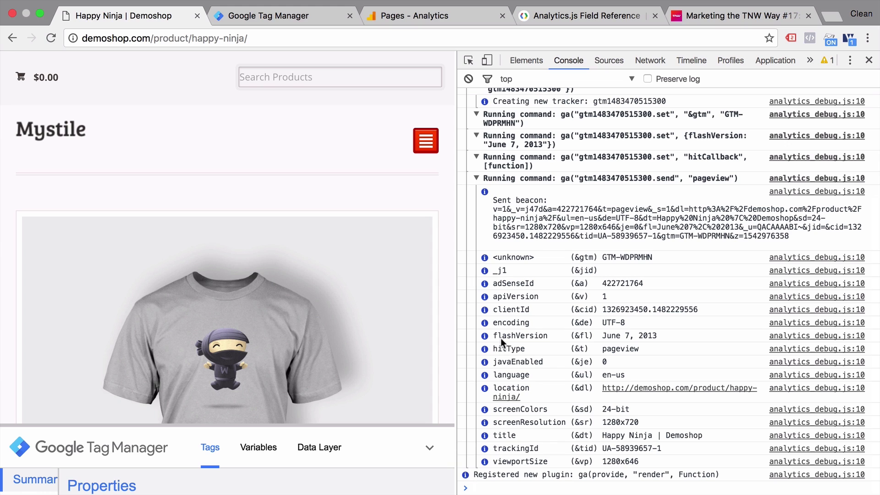
{"action": "left_click_drag", "start_coordinate": [604, 342], "coordinate": [659, 338]}
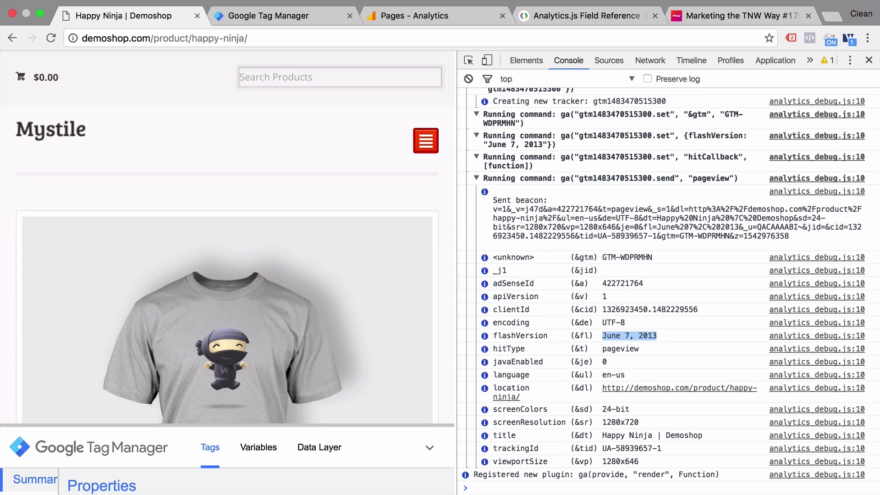
- Switch to the Google Analytics Pages report and set its date range to the single day Jan 3, 2017
{"action": "key", "text": "super+3"}
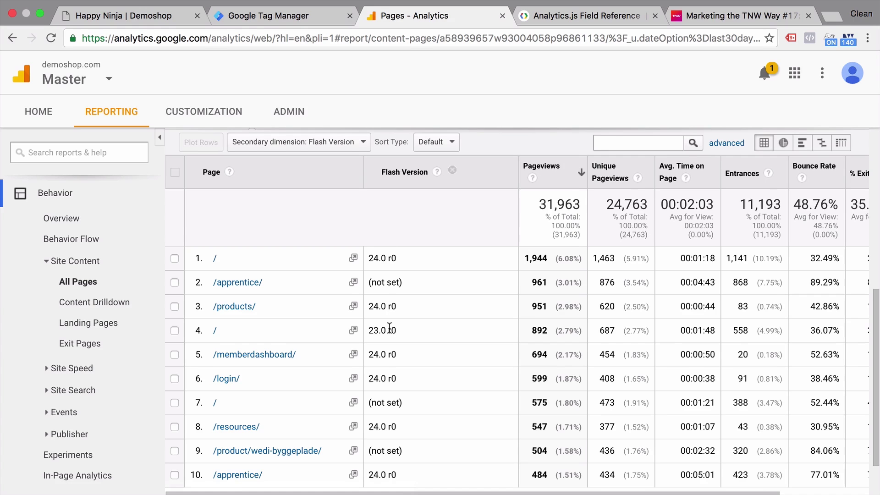
{"action": "scroll", "coordinate": [470, 294], "scroll_direction": "up", "scroll_amount": 7}
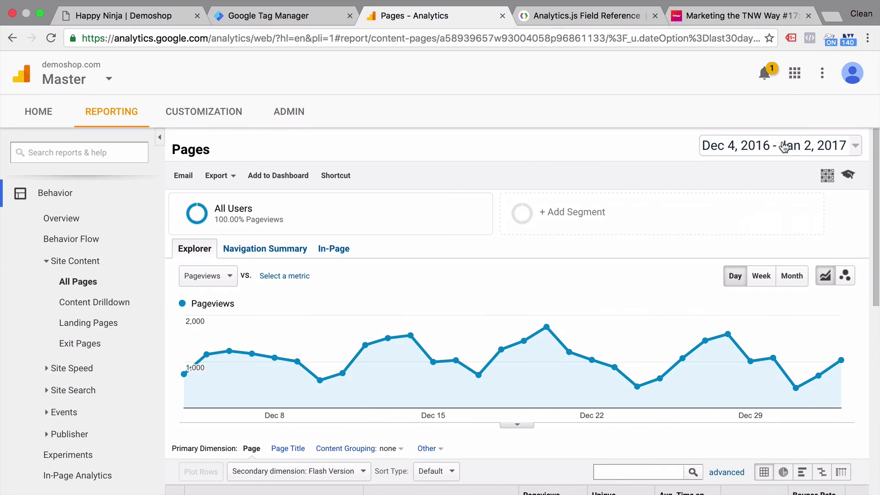
{"action": "left_click", "coordinate": [785, 147]}
{"action": "left_click", "coordinate": [624, 189]}
{"action": "left_click", "coordinate": [724, 231]}
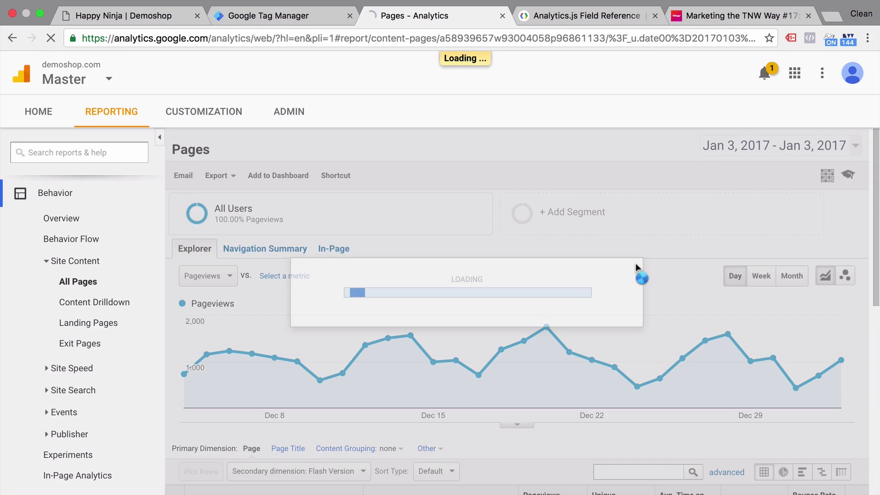
- Sort the report table by the Flash Version secondary dimension in descending order
{"action": "scroll", "coordinate": [636, 264], "scroll_direction": "down", "scroll_amount": 7}
{"action": "scroll", "coordinate": [635, 269], "scroll_direction": "up", "scroll_amount": 1}
{"action": "left_click", "coordinate": [409, 184]}
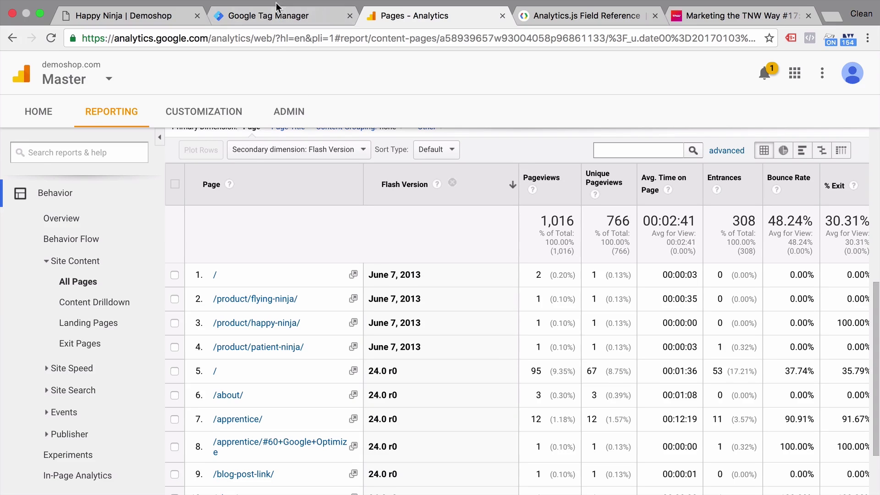
- Back in Google Tag Manager, publish the workspace changes as a version named "Page Post Date as Flash Version Dimension"
{"action": "left_click", "coordinate": [258, 18]}
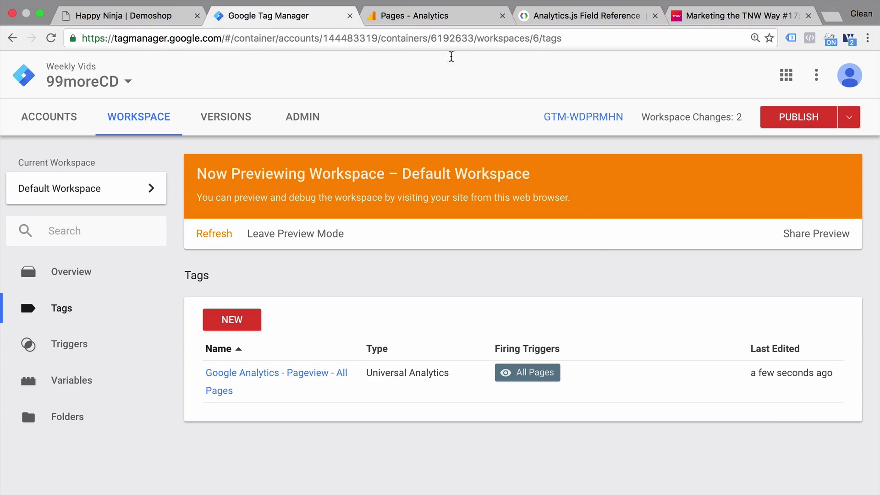
{"action": "left_click", "coordinate": [789, 119]}
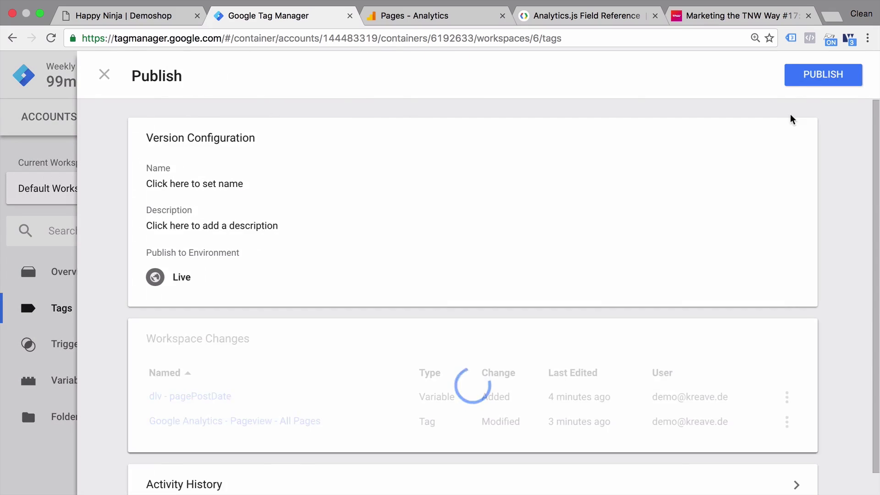
{"action": "left_click", "coordinate": [819, 85]}
{"action": "type", "text": "Page Post Data"}
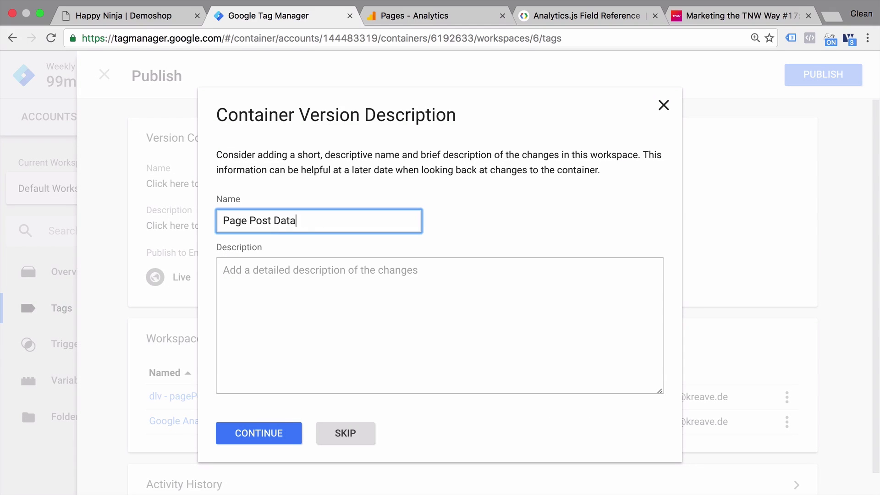
{"action": "key", "text": "BackSpace"}
{"action": "type", "text": "e as Flash Version Dimension"}
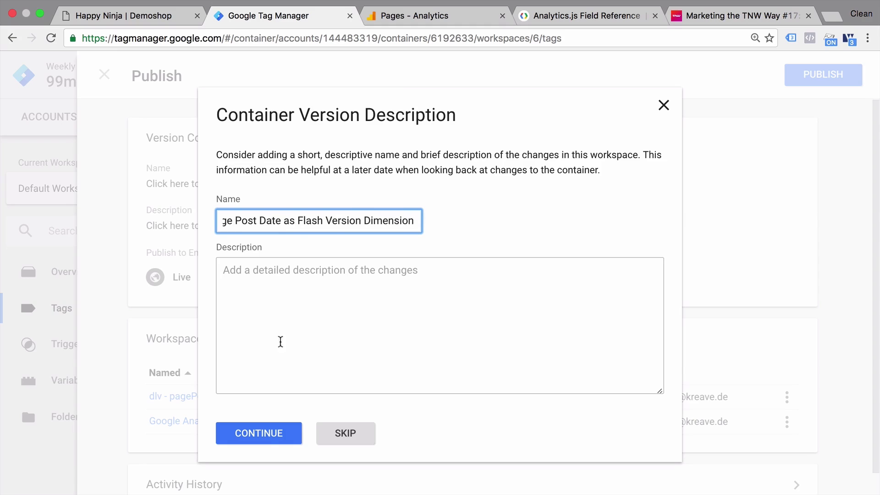
{"action": "left_click", "coordinate": [268, 440]}
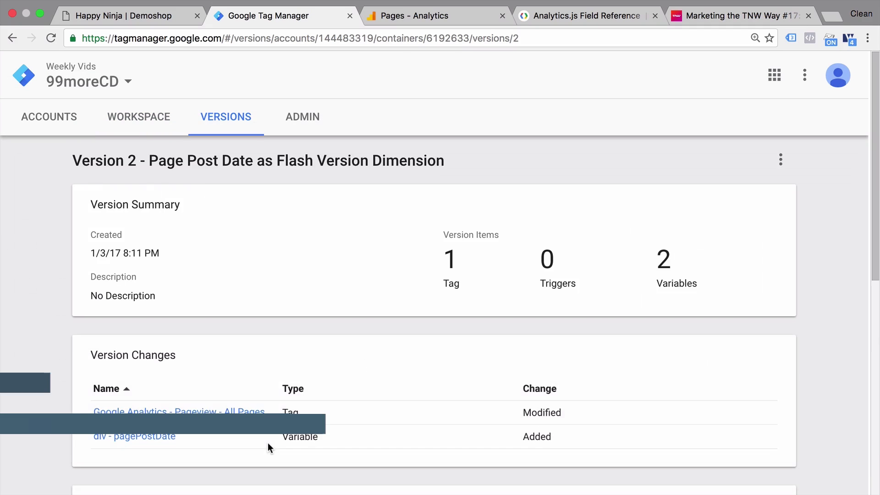